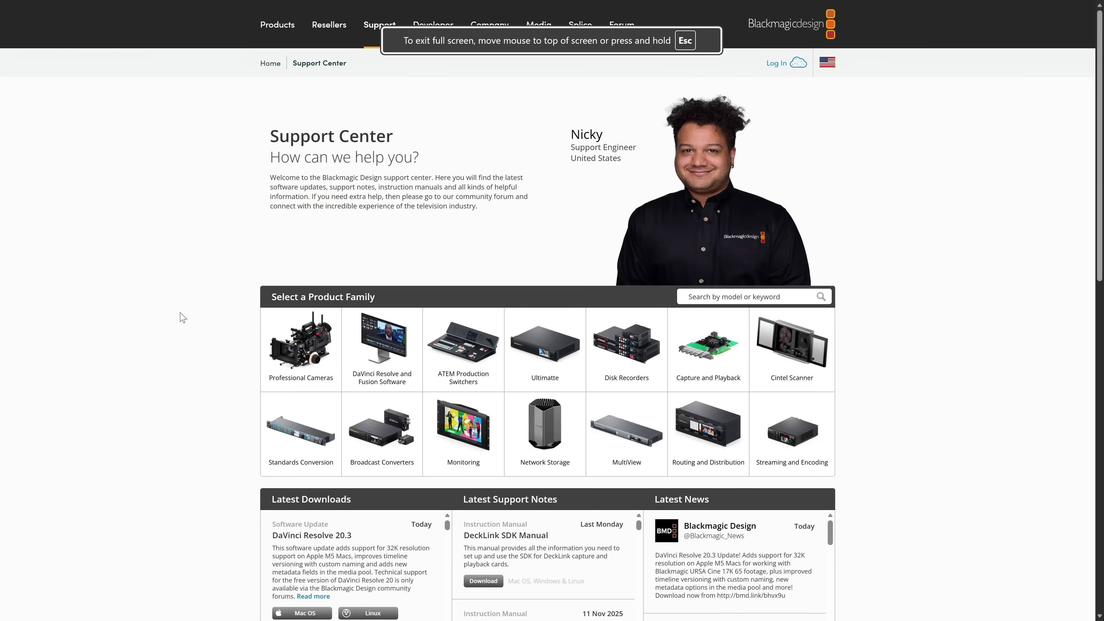
Scroll to Latest Downloads and highlight the DaVinci Resolve 20.3 and DaVinci Resolve Studio 20.3 titles
scroll(183, 318, down, 6)
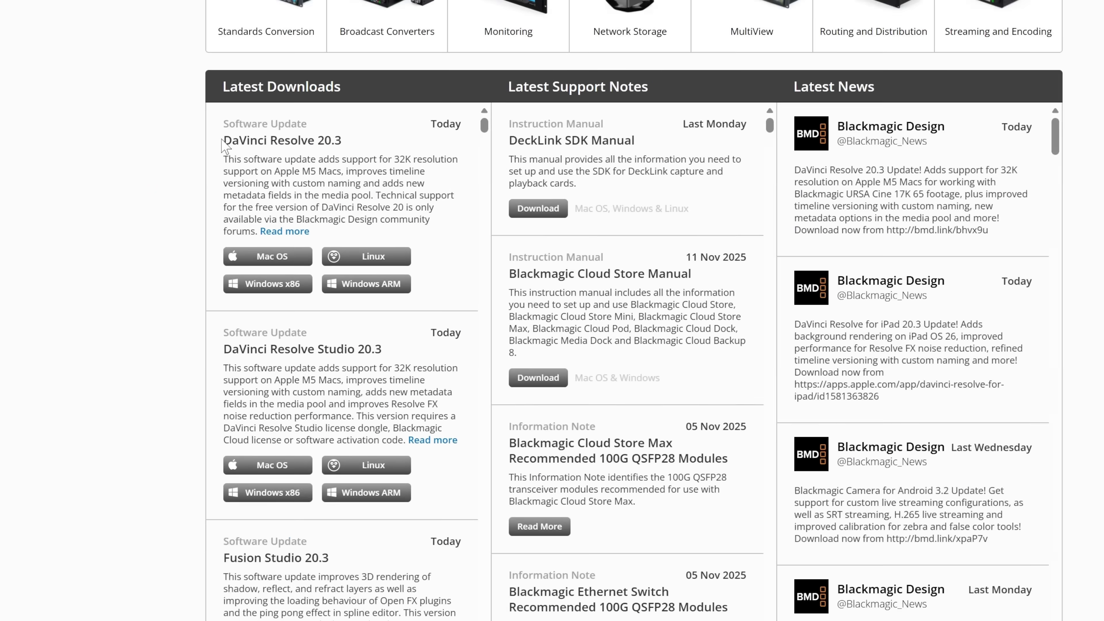
drag(273, 190, 348, 190)
click(353, 111)
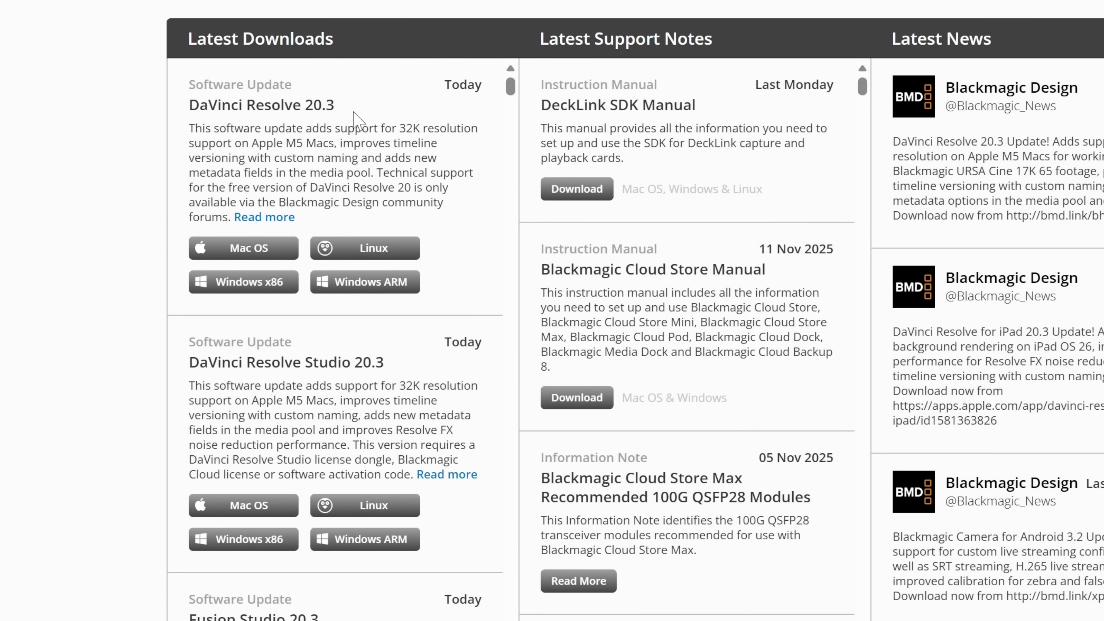
drag(190, 363, 367, 365)
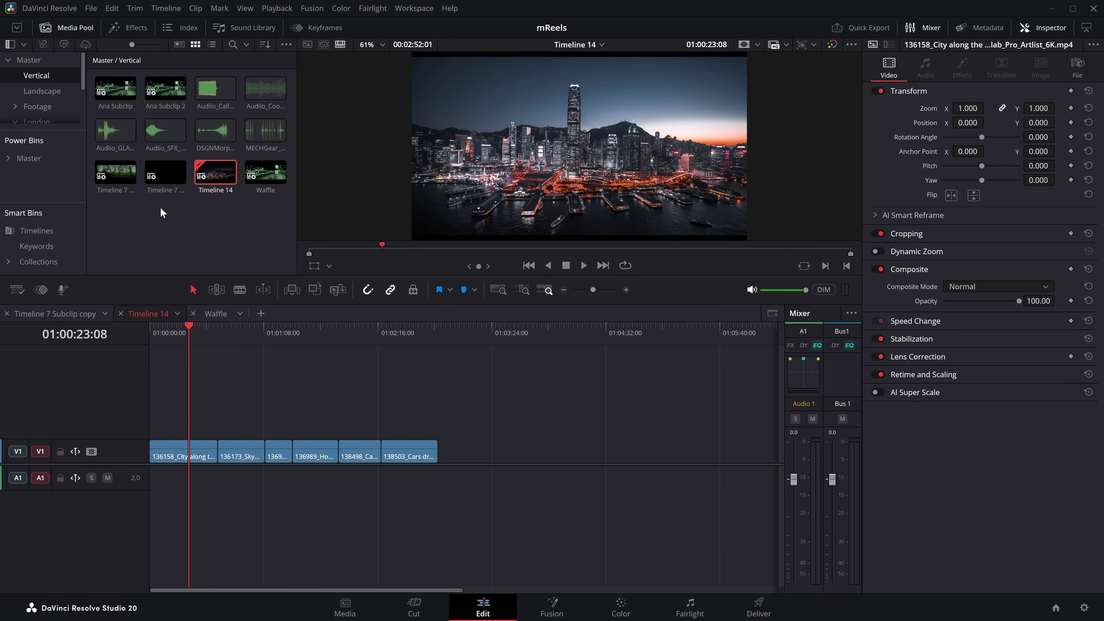
Run Check for Updates from the DaVinci Resolve menu and move the Software Update notice aside
key(q)
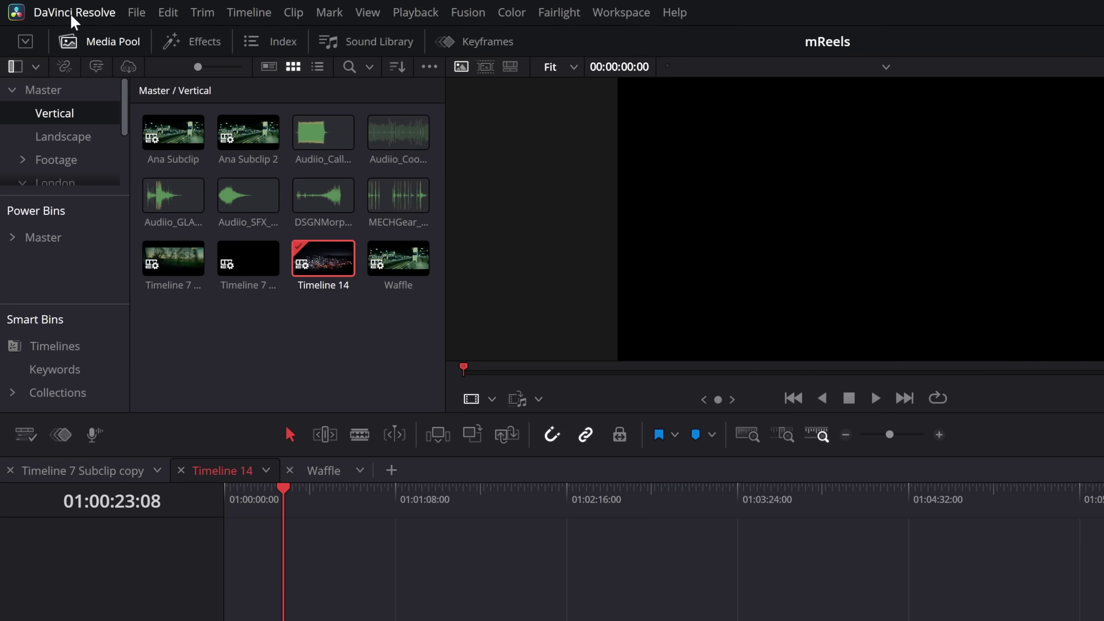
click(71, 13)
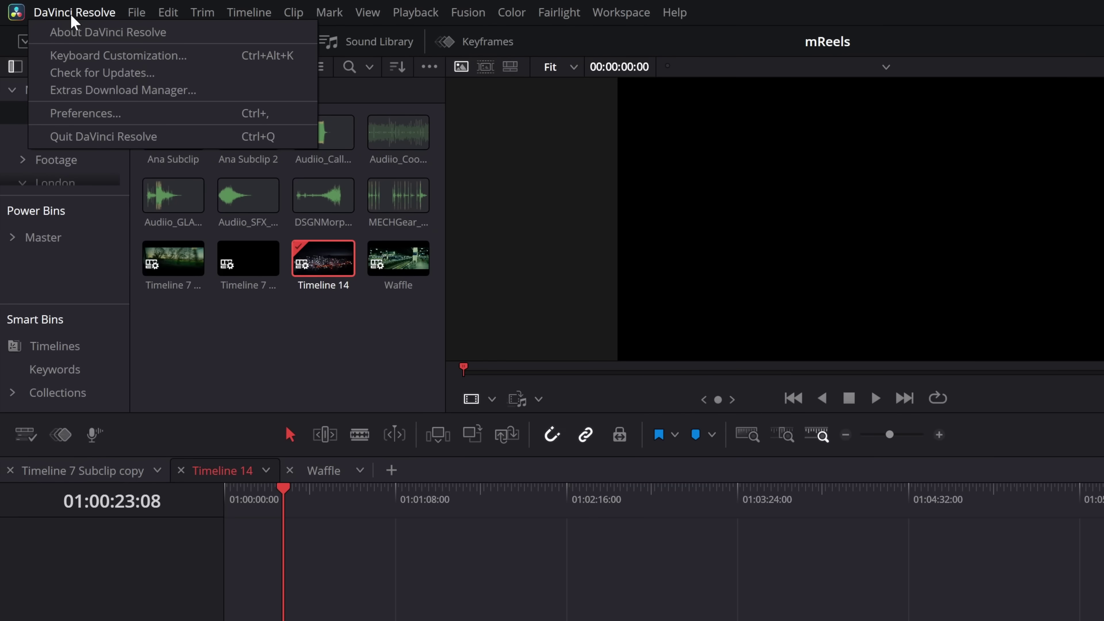
click(79, 72)
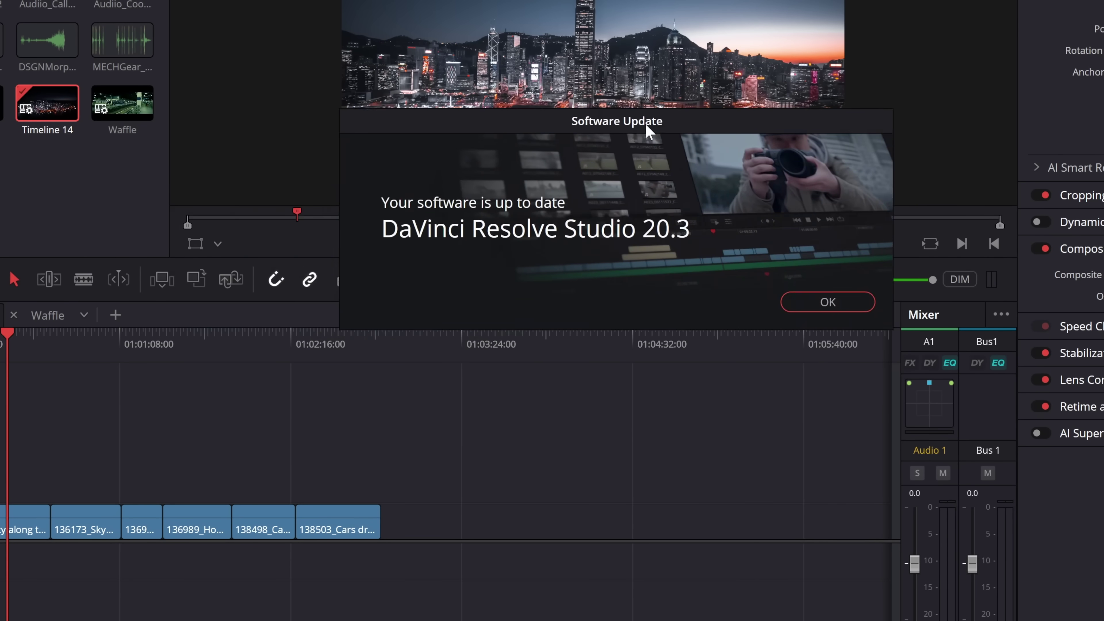
drag(648, 131, 514, 154)
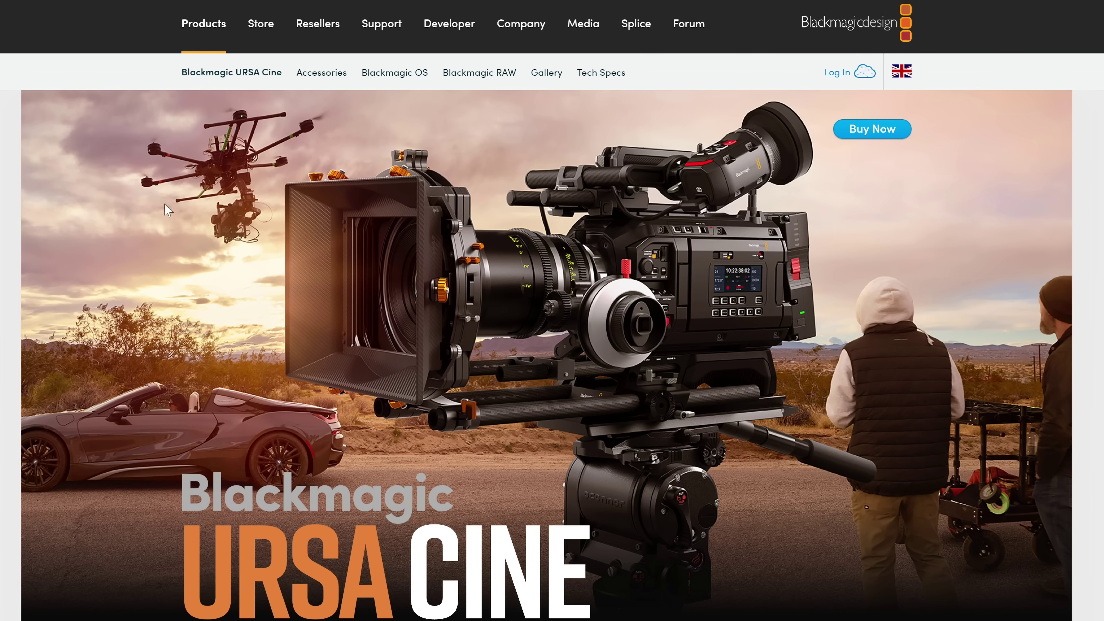
Open the URSA Cine Gallery and scroll to the Interstellar Glacier clip's 17520 x 8040 resolution
scroll(180, 219, down, 5)
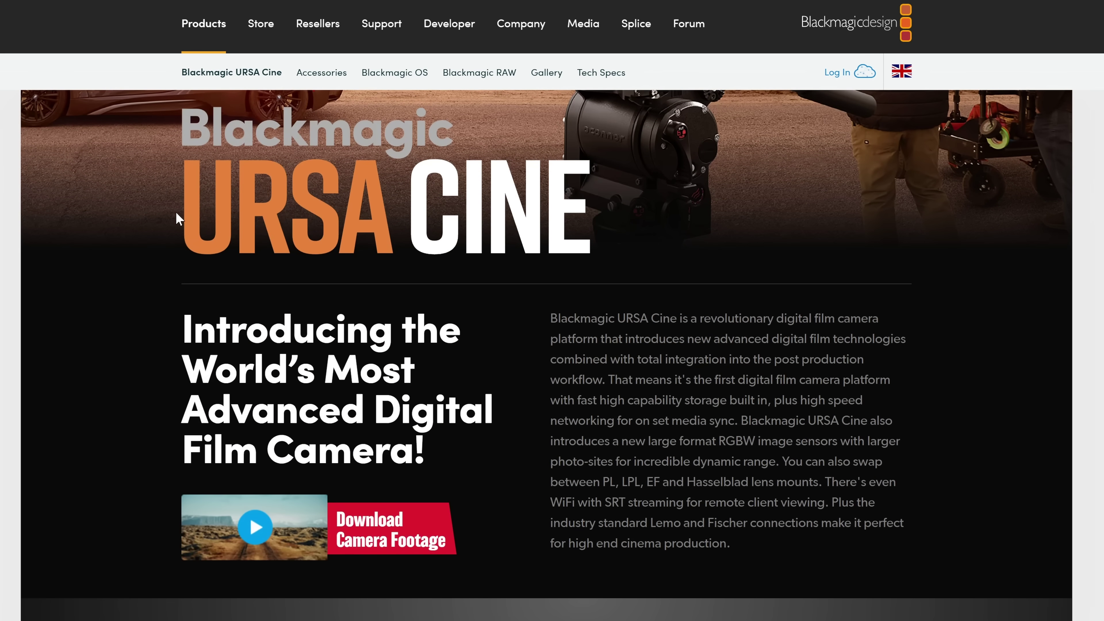
scroll(179, 219, down, 12)
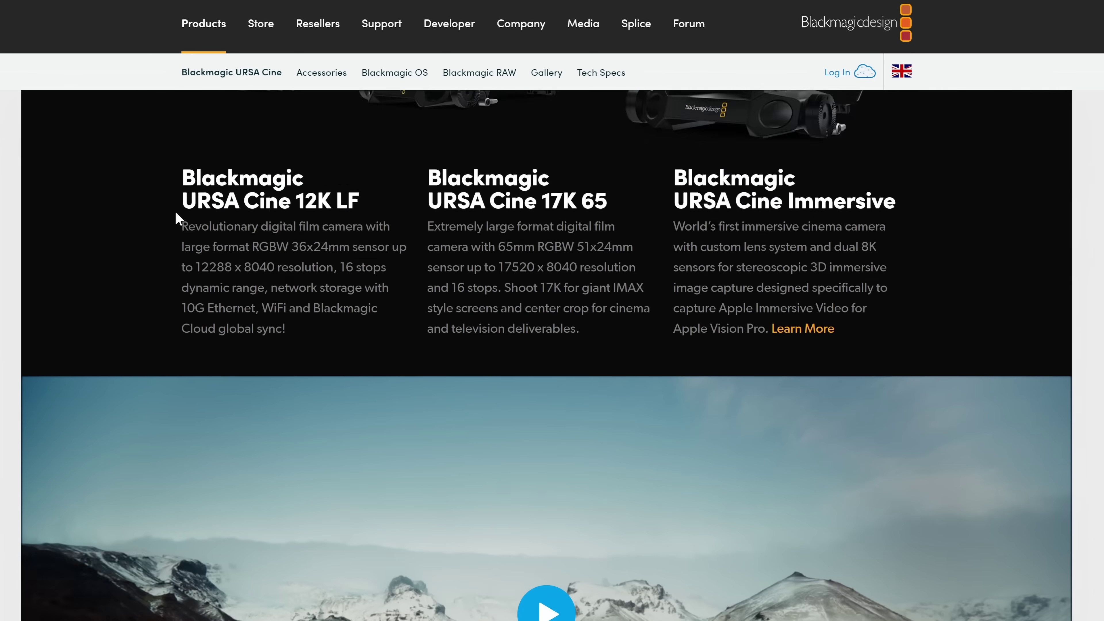
scroll(180, 219, up, 5)
scroll(179, 219, up, 6)
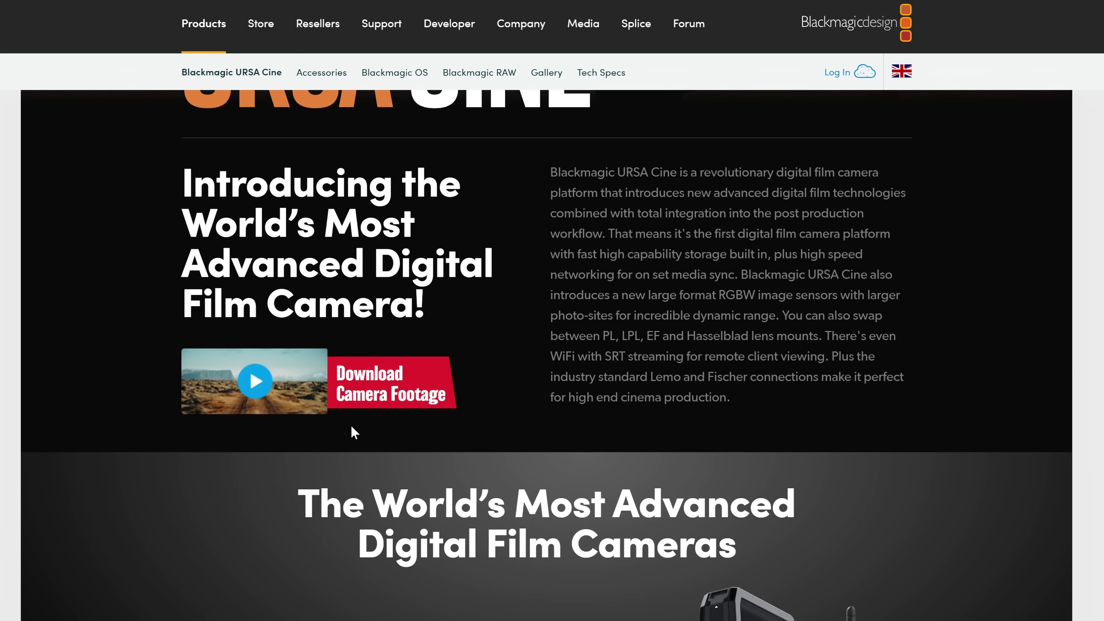
click(358, 411)
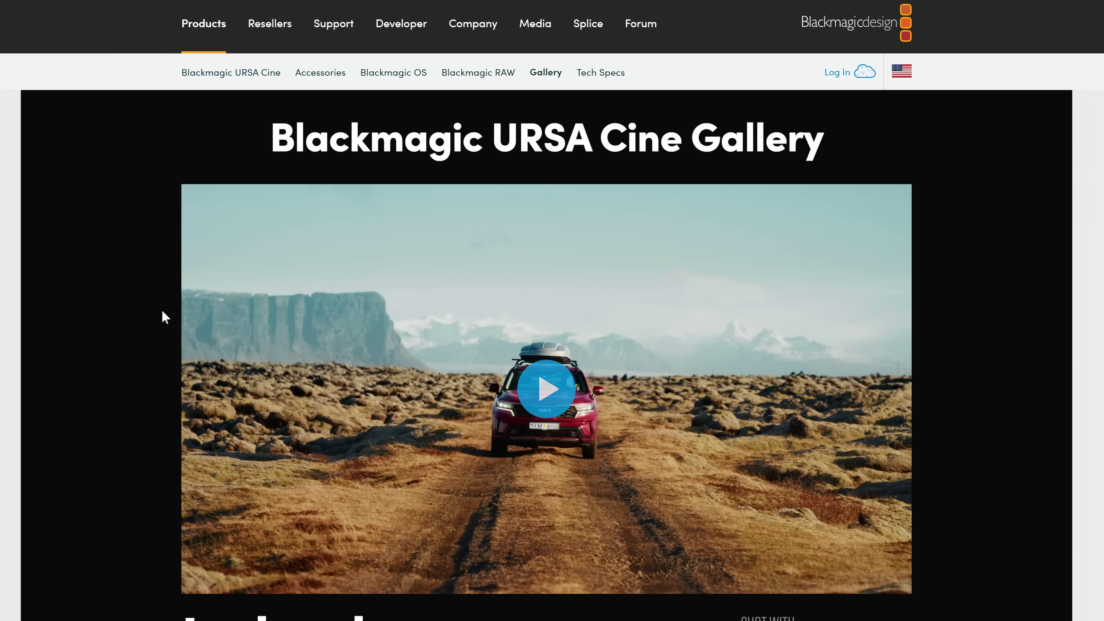
scroll(162, 311, down, 20)
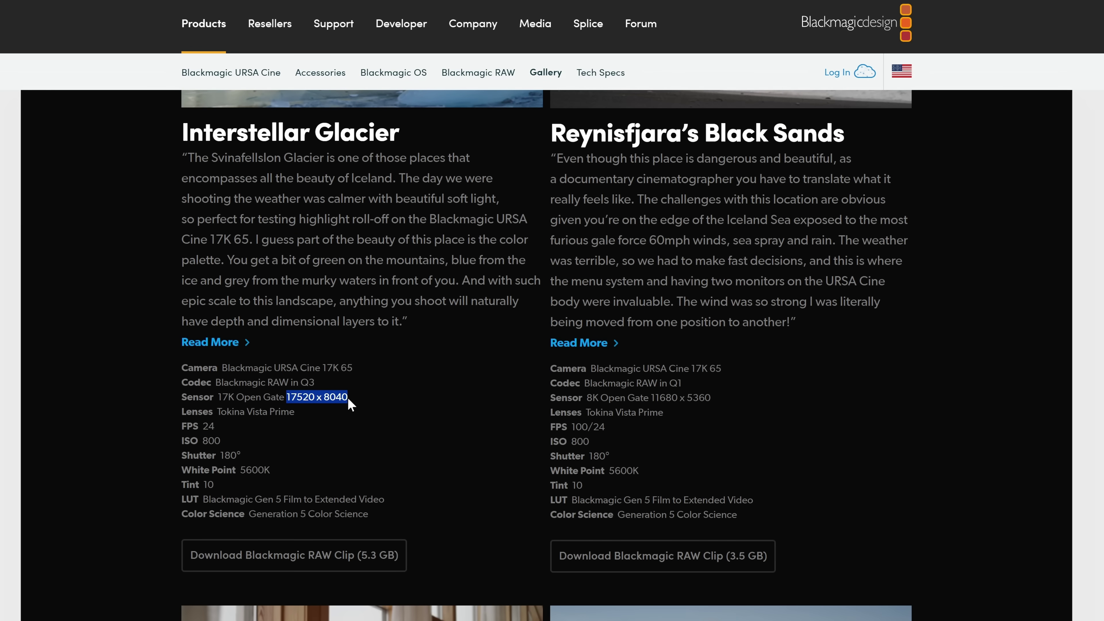
click(363, 417)
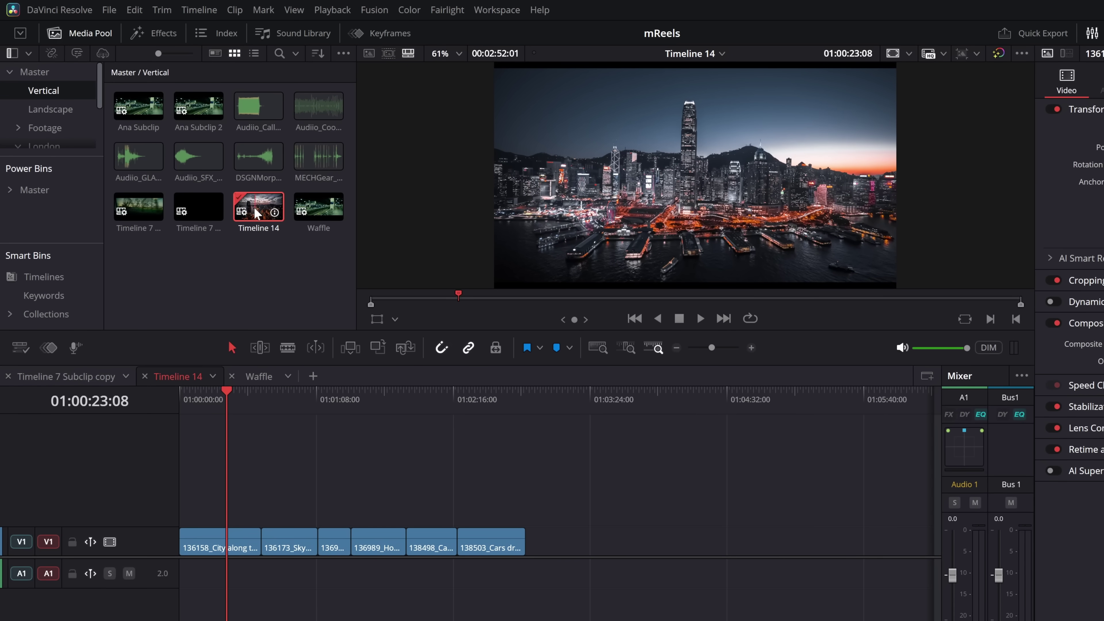
Back up Timeline 14 as 'BeforeAlexMakesAMess' and view it under Restore Timeline Backup
right_click(260, 208)
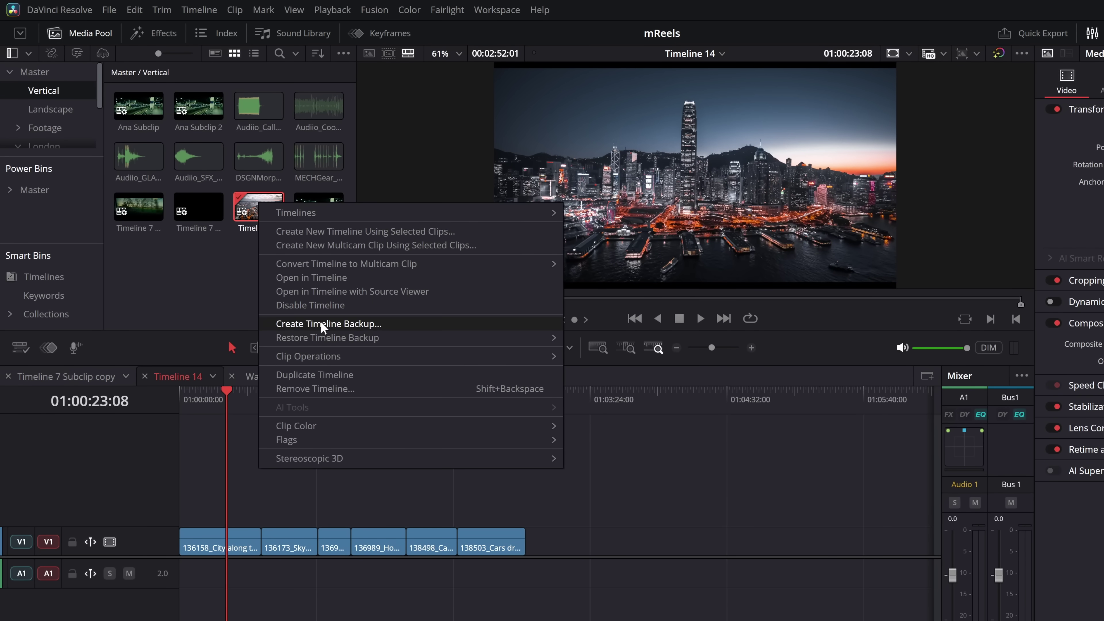
mouse_move(313, 342)
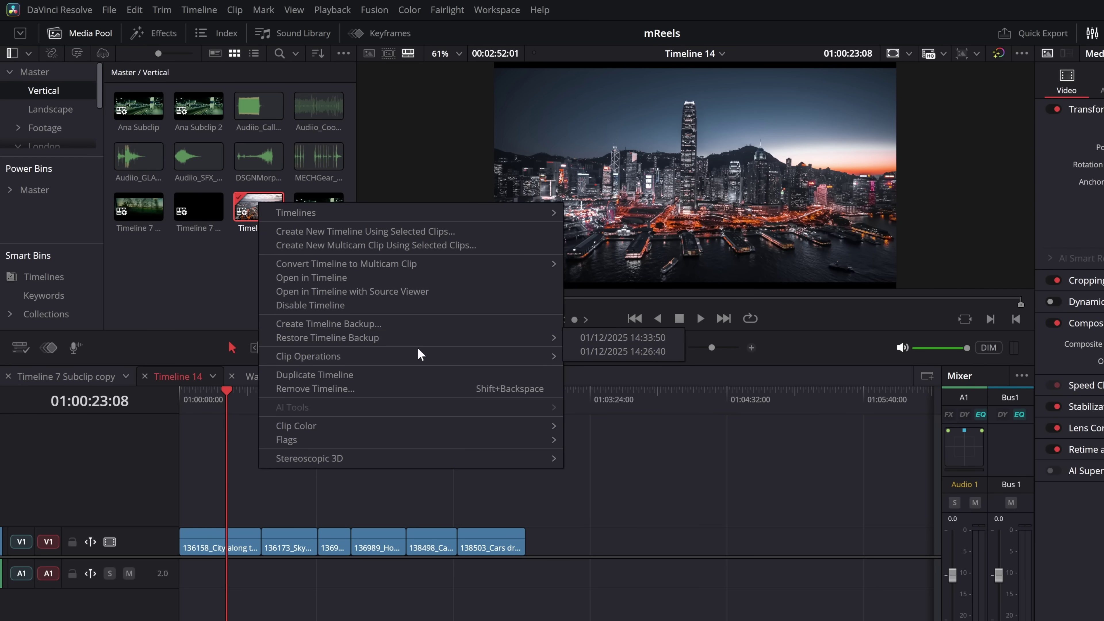
click(329, 324)
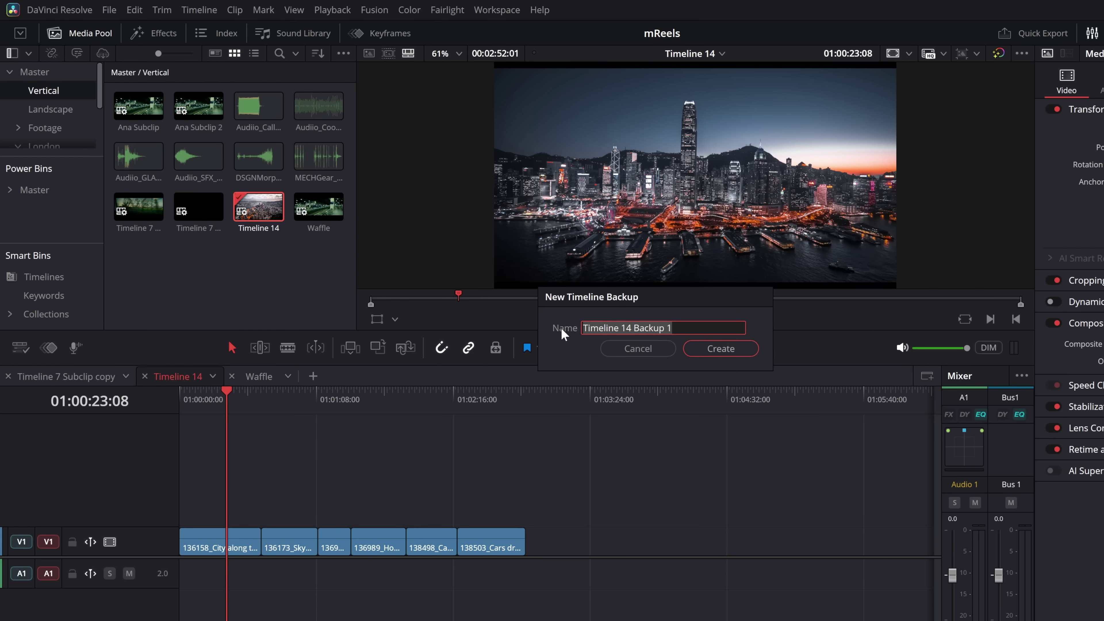
text(Before)
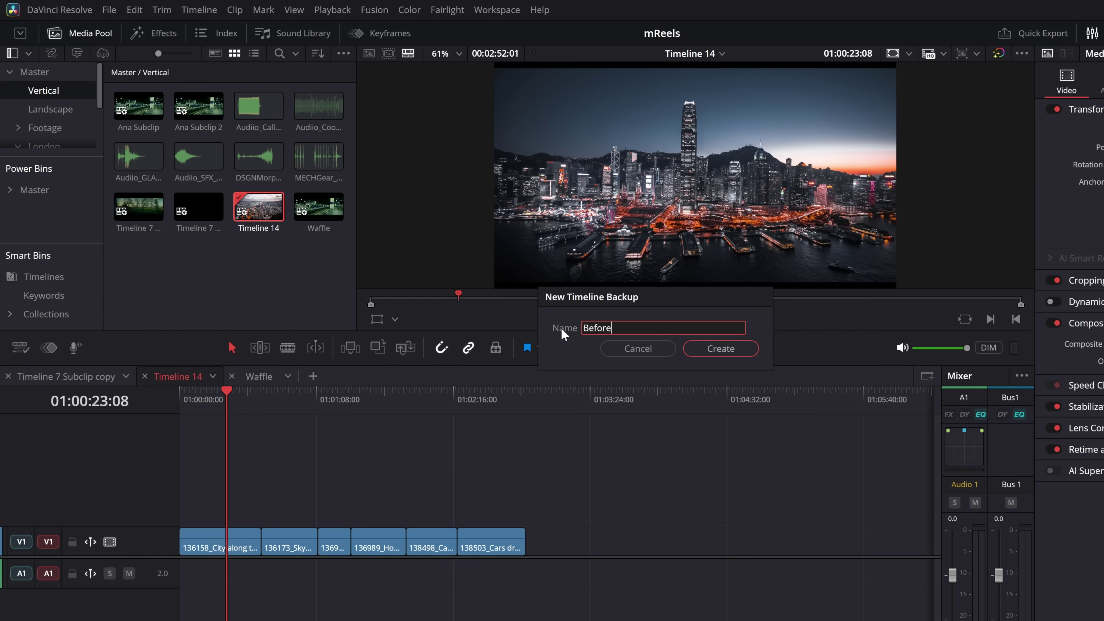
text(AlexMakesAMess)
click(722, 348)
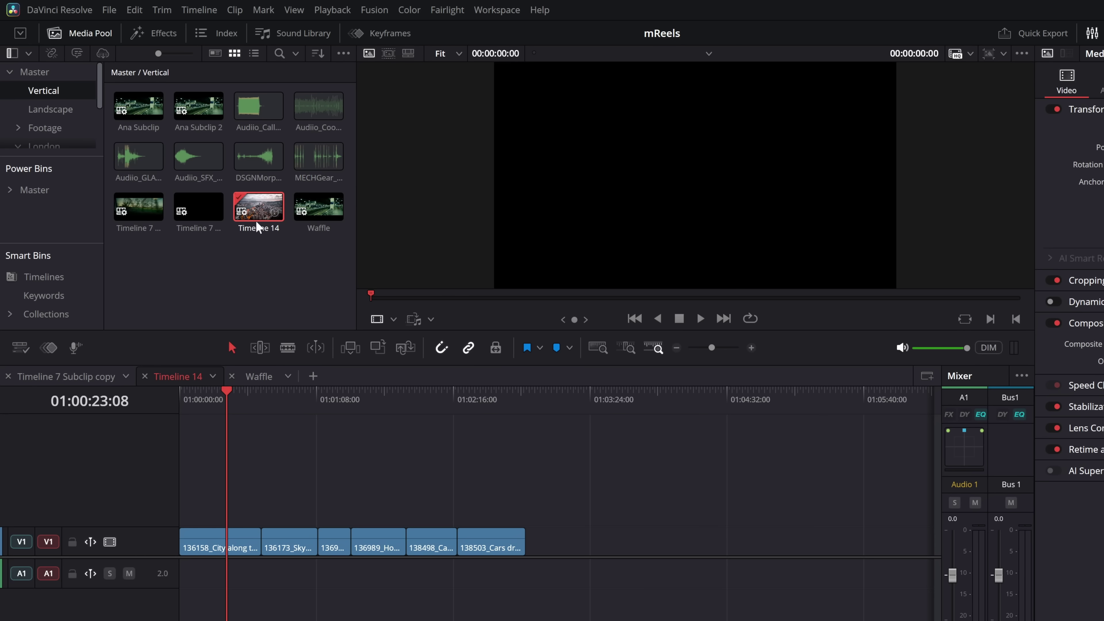
right_click(259, 210)
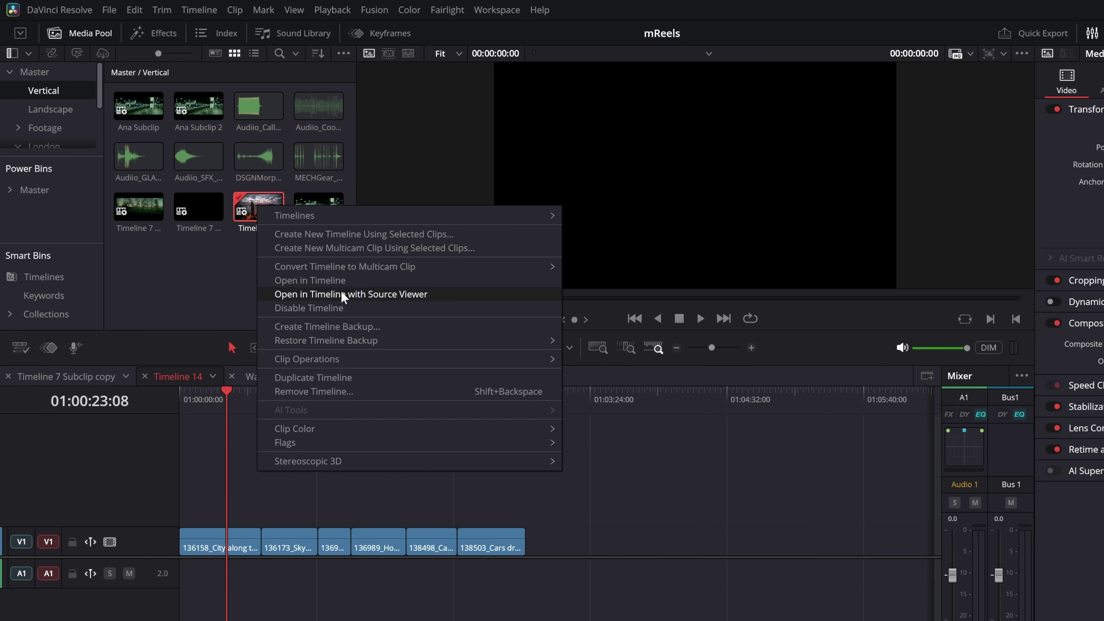
mouse_move(315, 344)
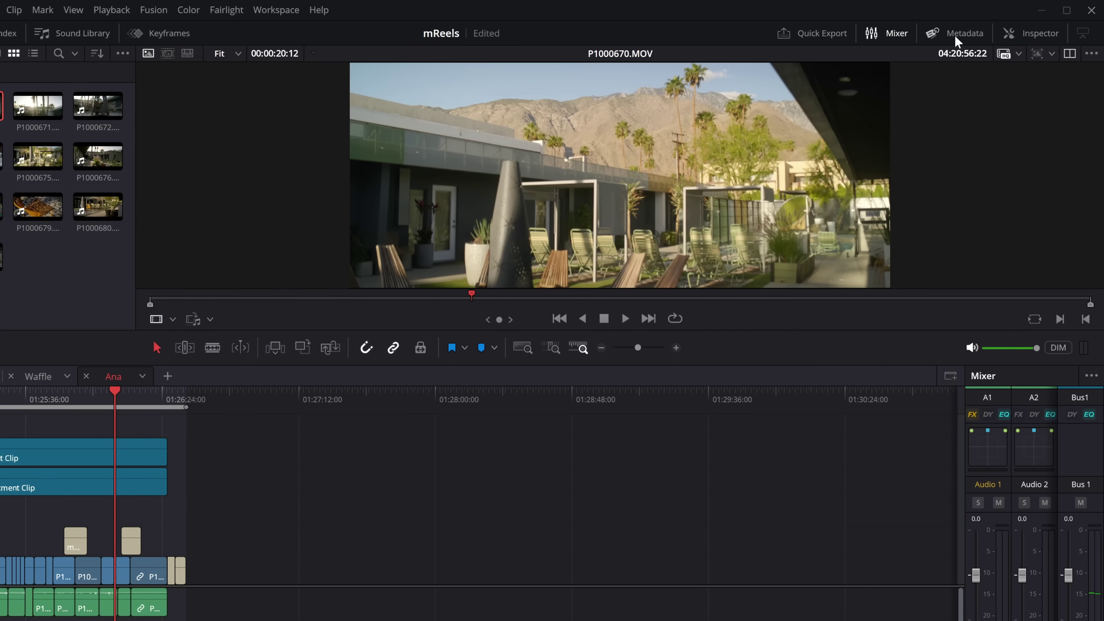
Show P1000670.MOV's metadata, switching the field group from Camera to Tech Details
click(956, 34)
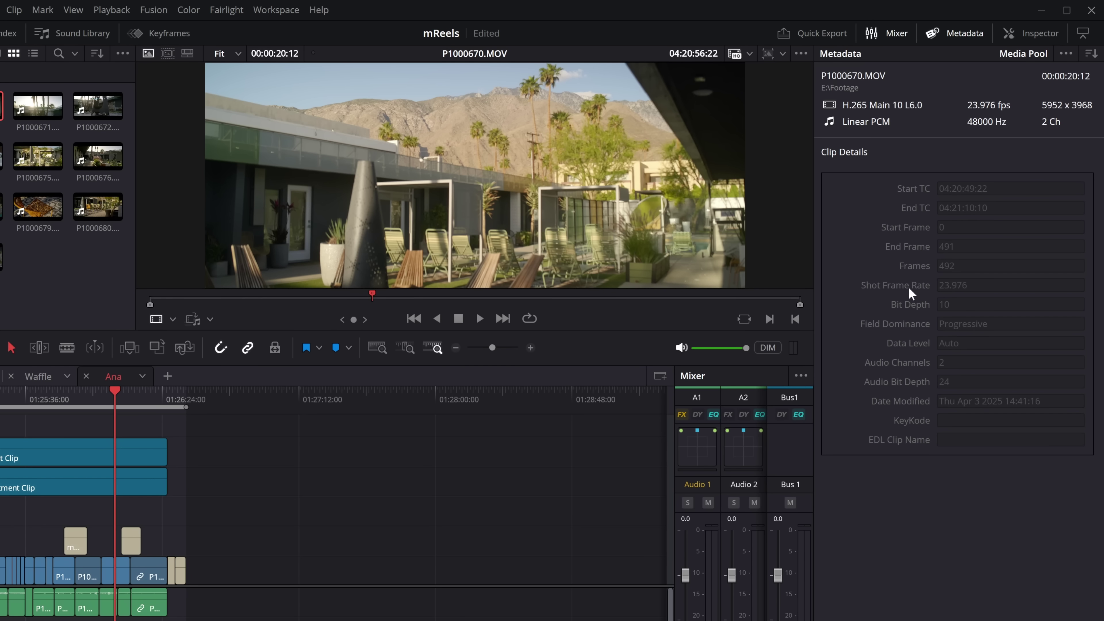
click(1091, 54)
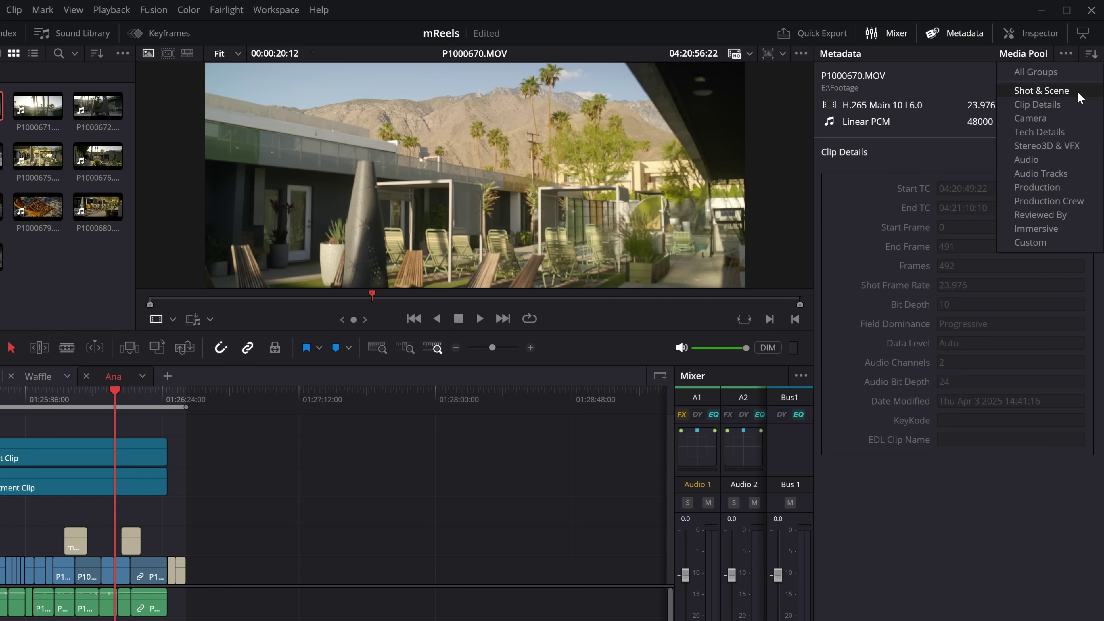
click(1061, 118)
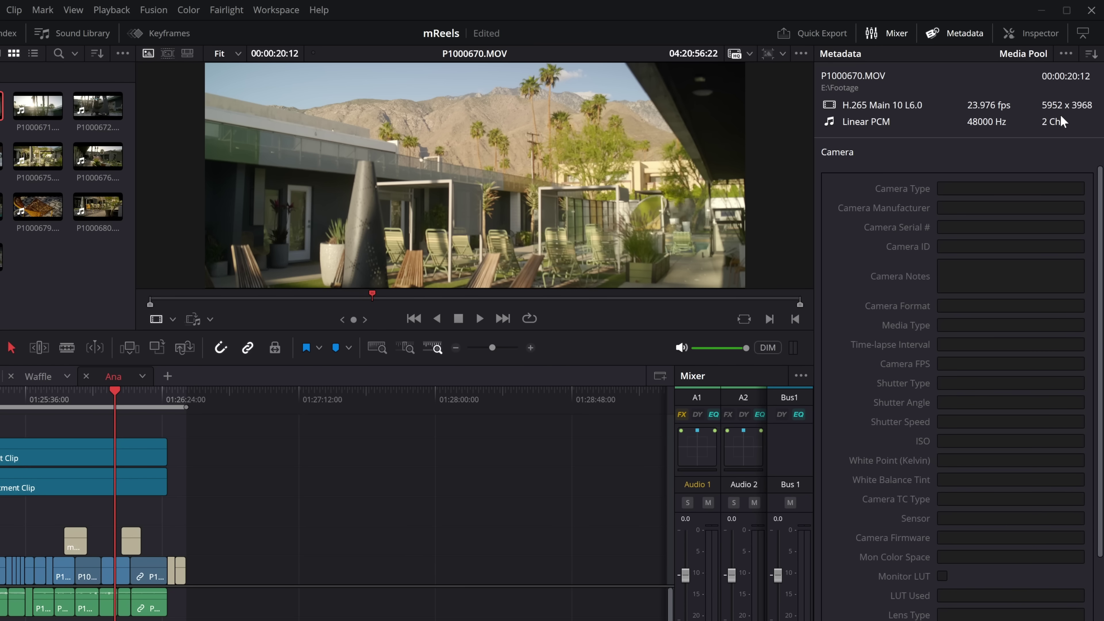
click(1092, 55)
click(1052, 132)
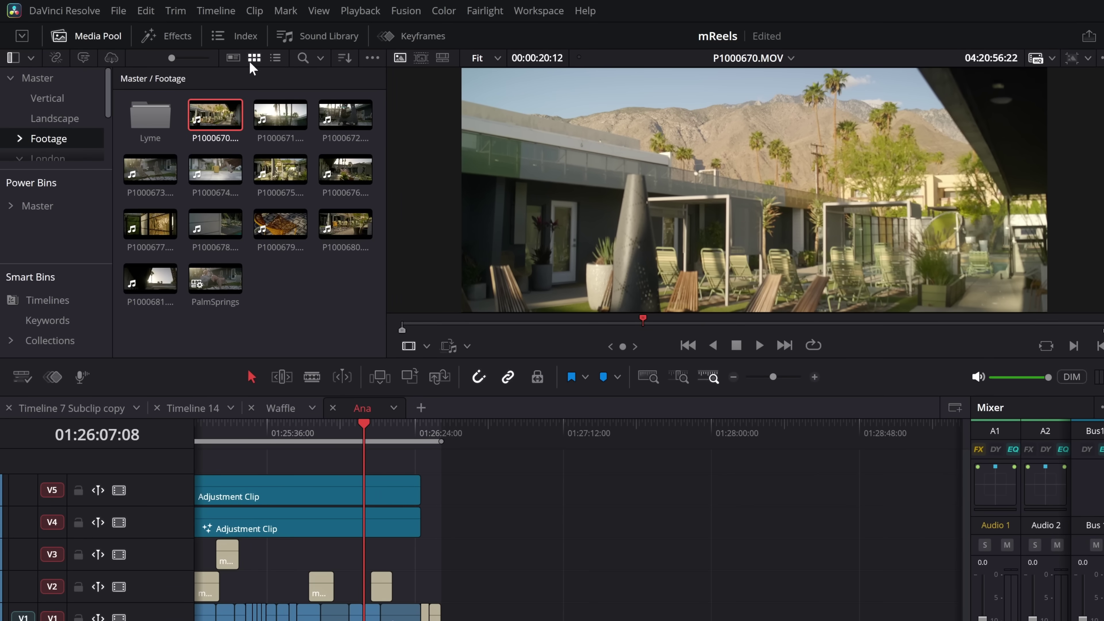
Switch the Media Pool to list view and add a Director column right after Clip Name
click(276, 59)
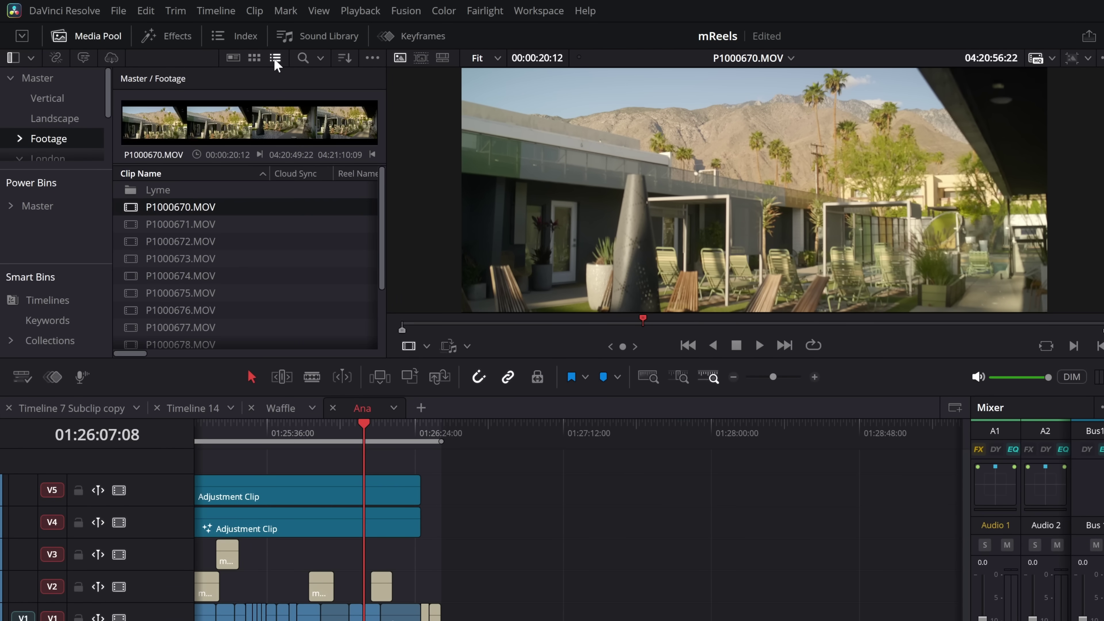
drag(380, 196, 474, 196)
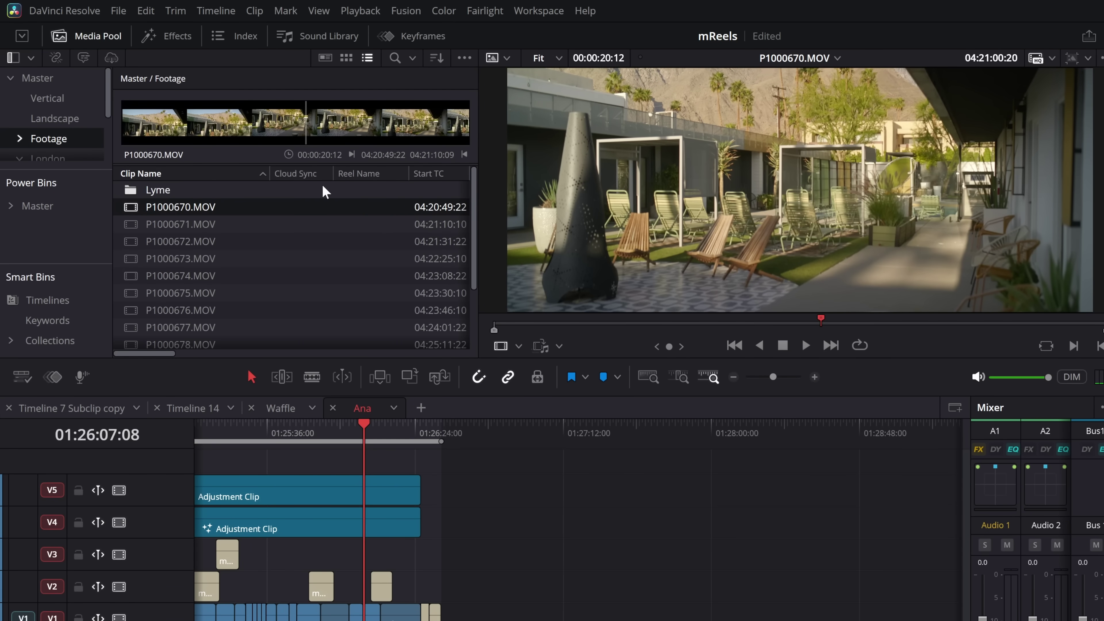
right_click(288, 178)
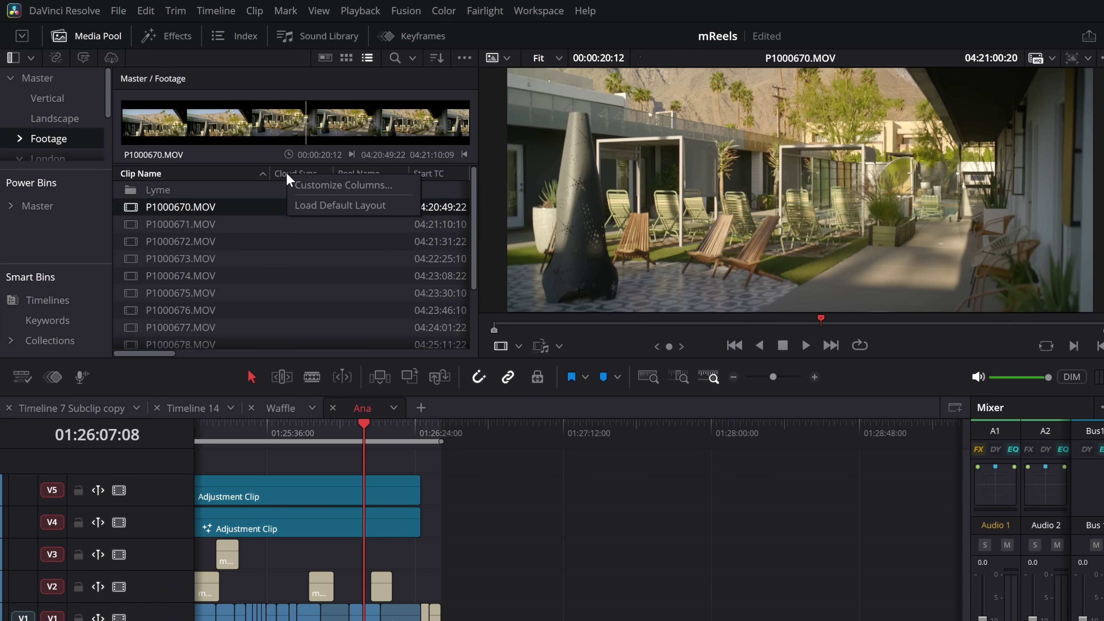
click(322, 186)
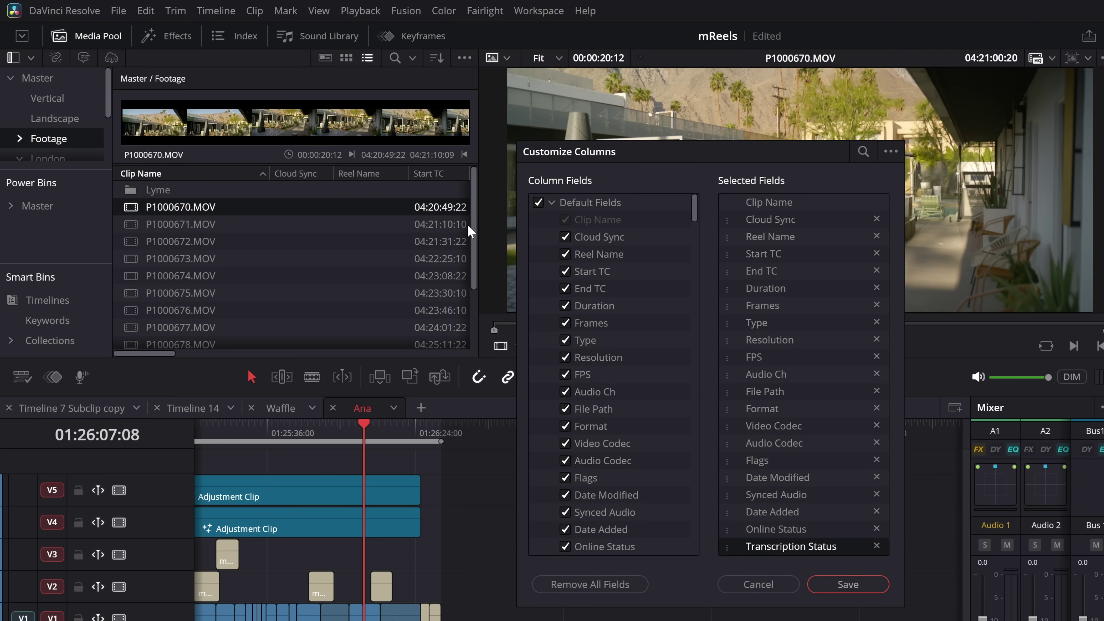
drag(691, 208, 710, 426)
click(565, 342)
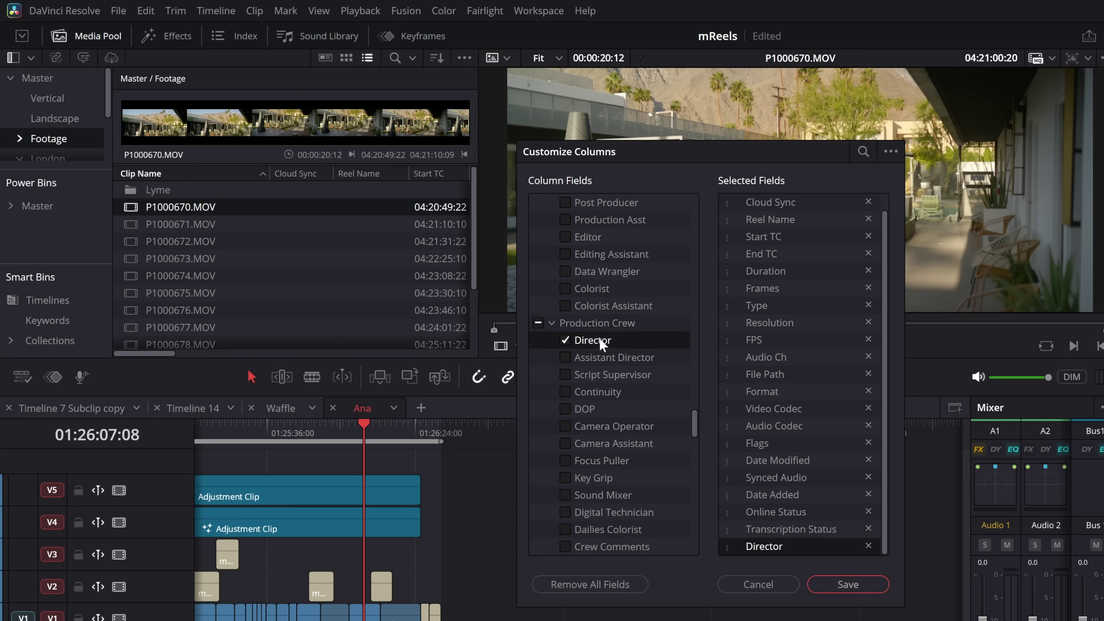
drag(724, 545, 745, 237)
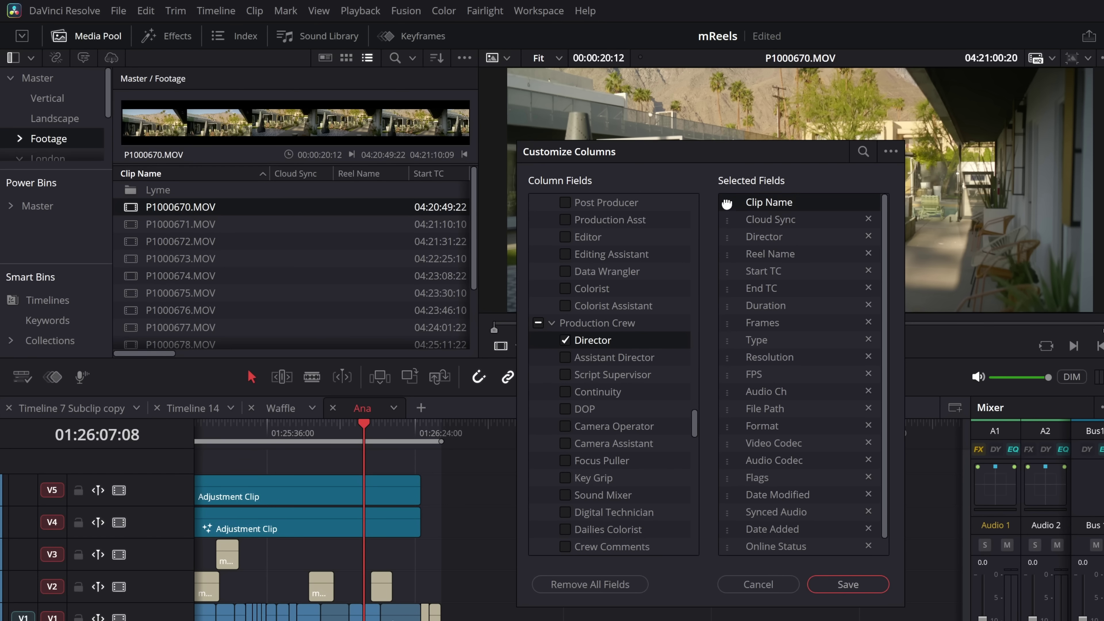
drag(741, 237, 742, 219)
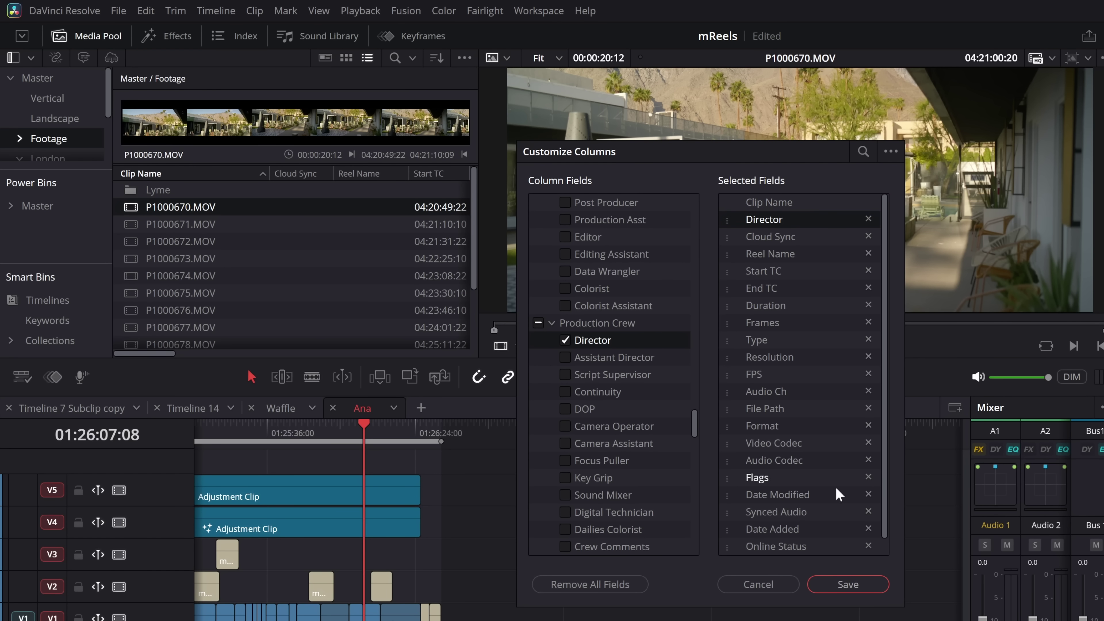
click(846, 583)
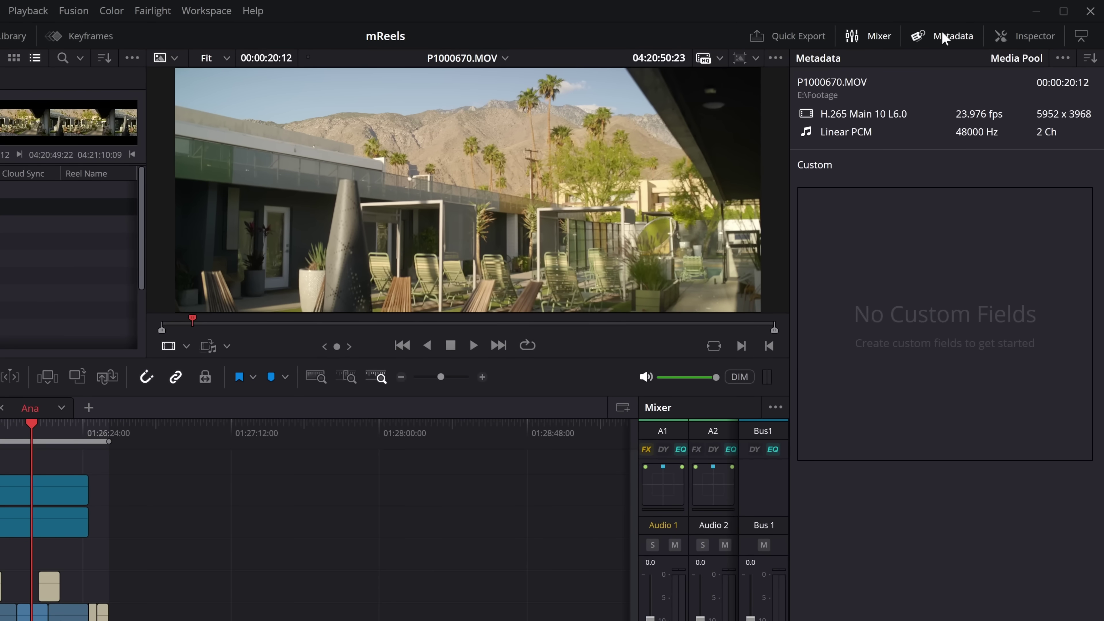
Create a Checkbox-type custom metadata field named 'asdkjansdf' from the Metadata panel options
click(980, 23)
click(952, 33)
click(1062, 60)
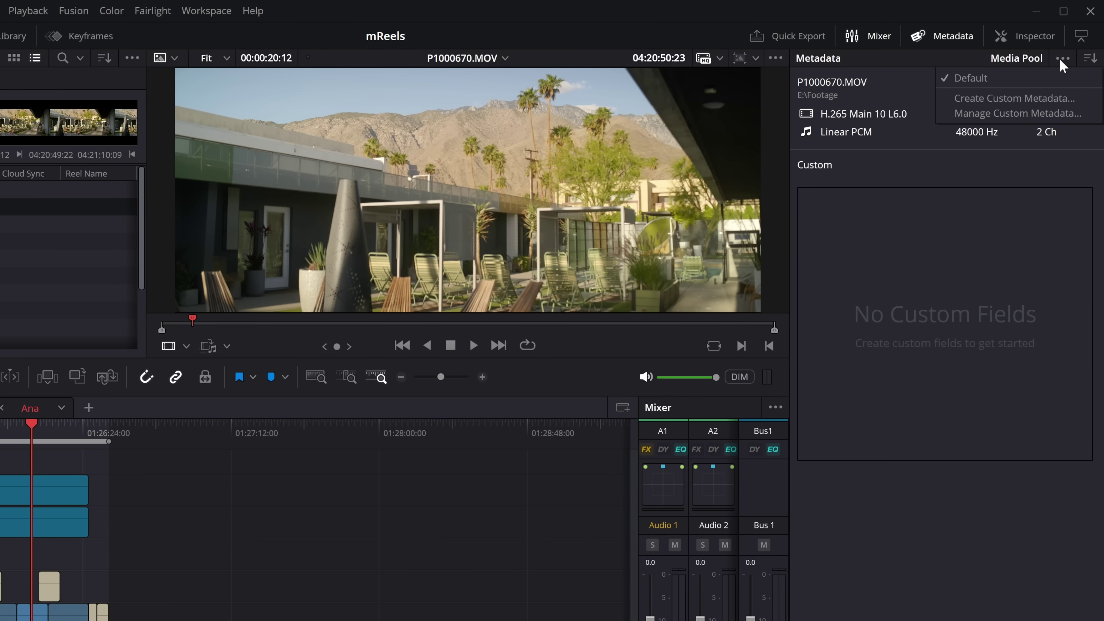
click(1009, 99)
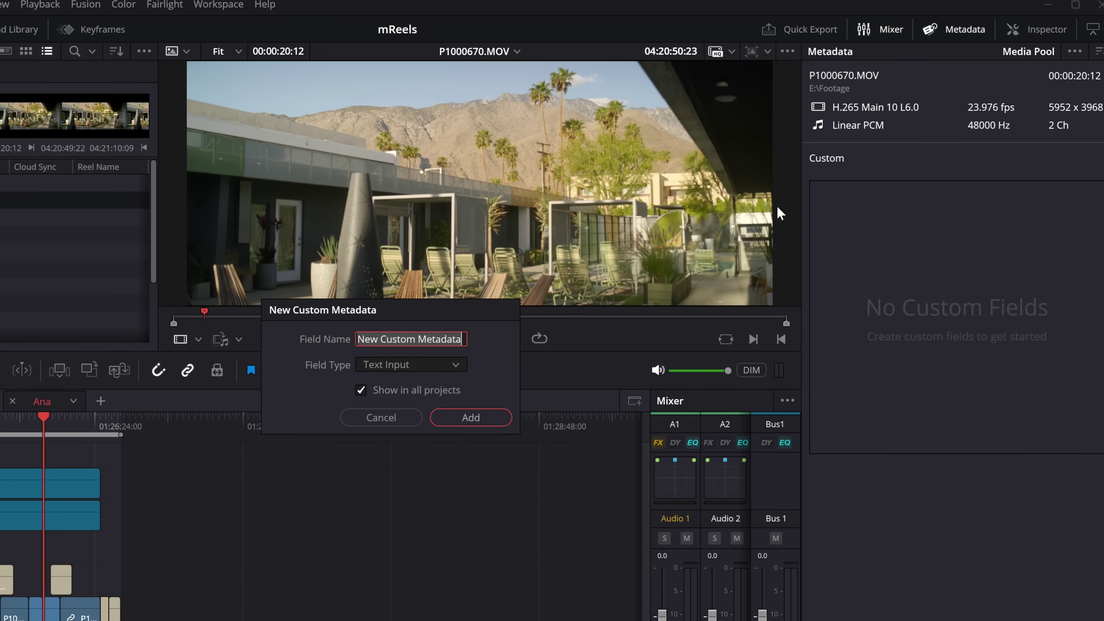
text(asdkjans)
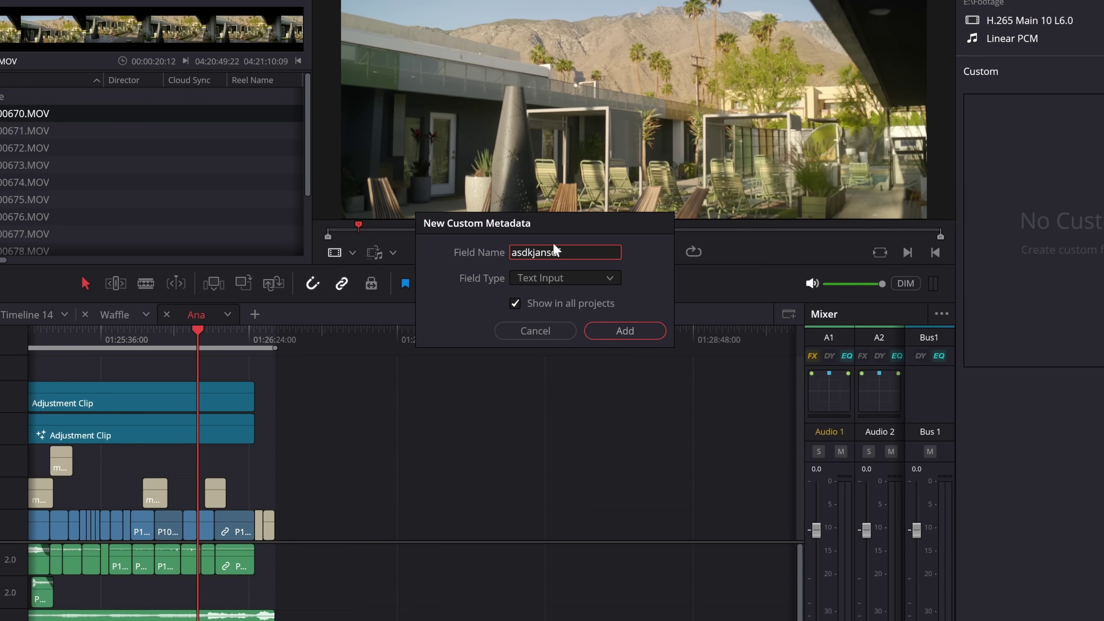
click(549, 279)
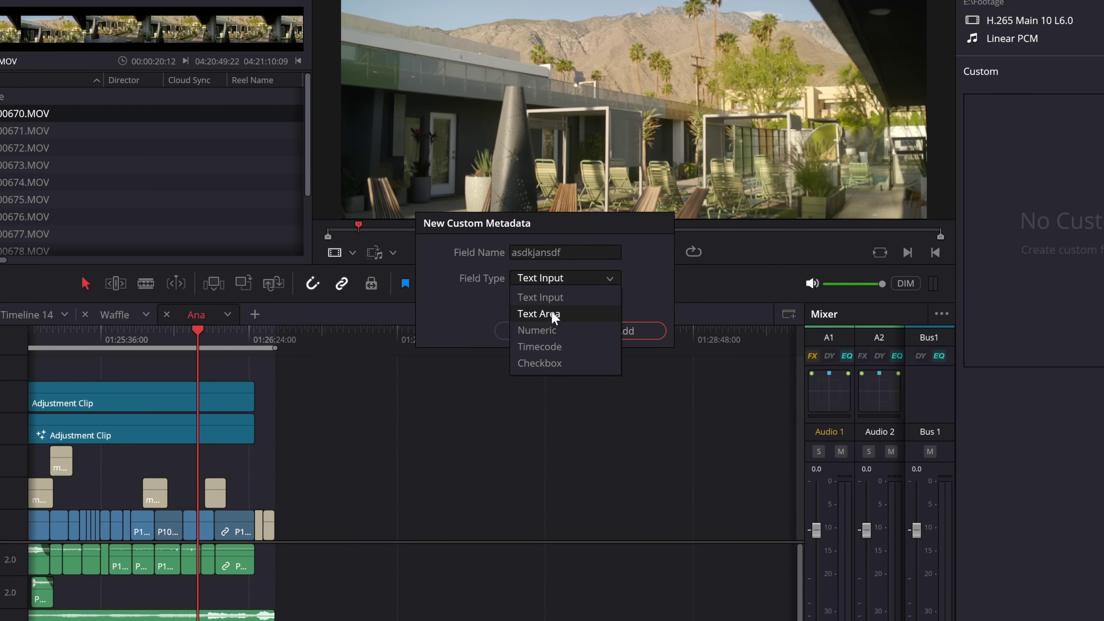
click(544, 362)
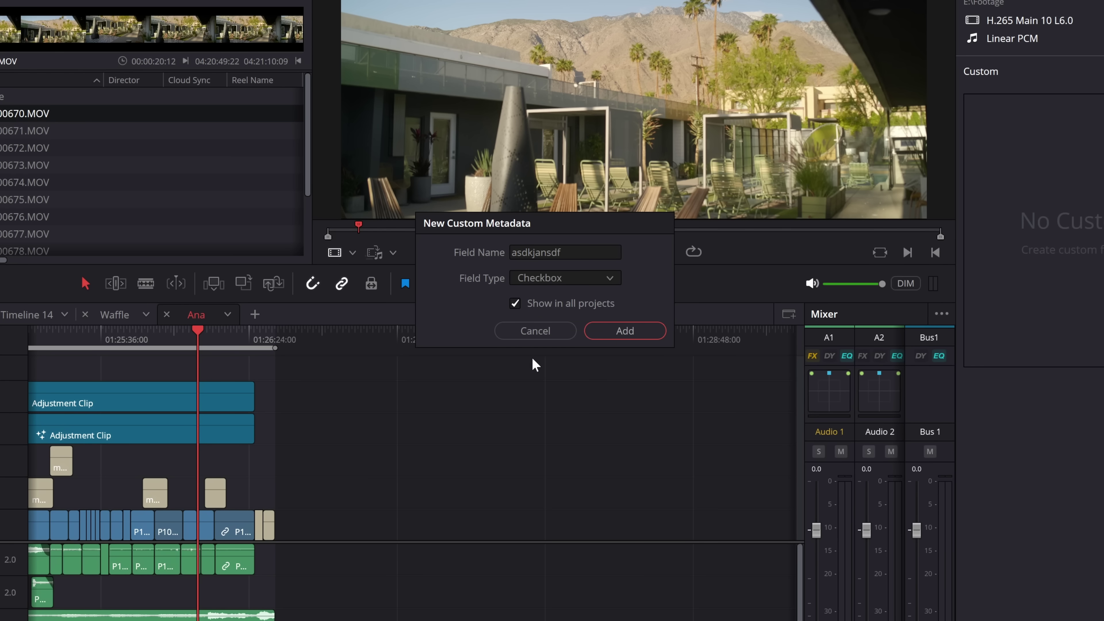
click(624, 331)
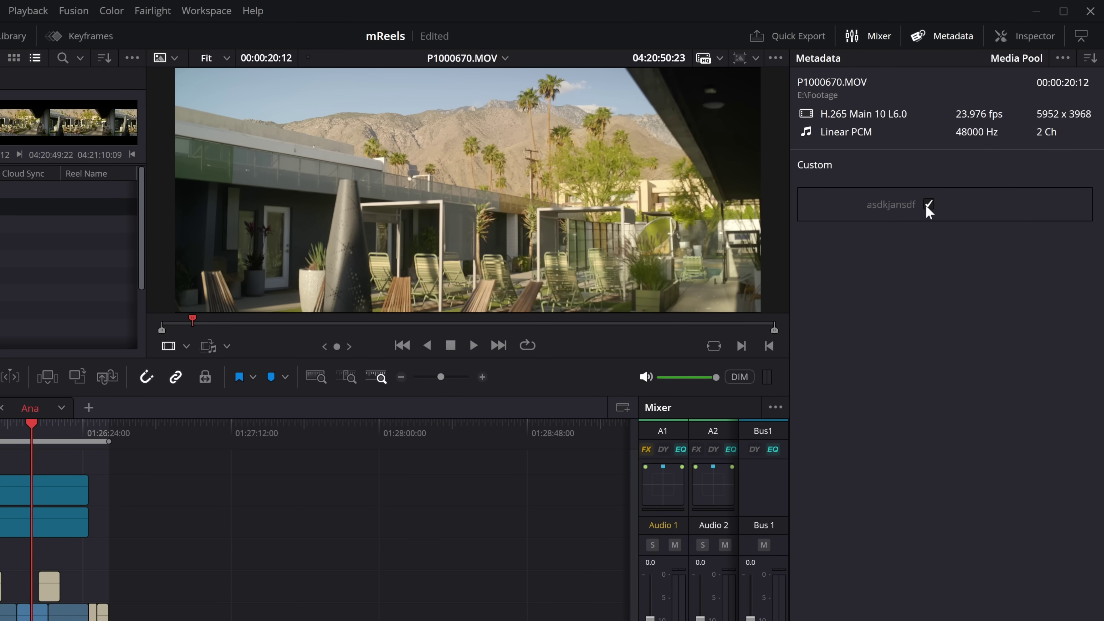
right_click(3, 174)
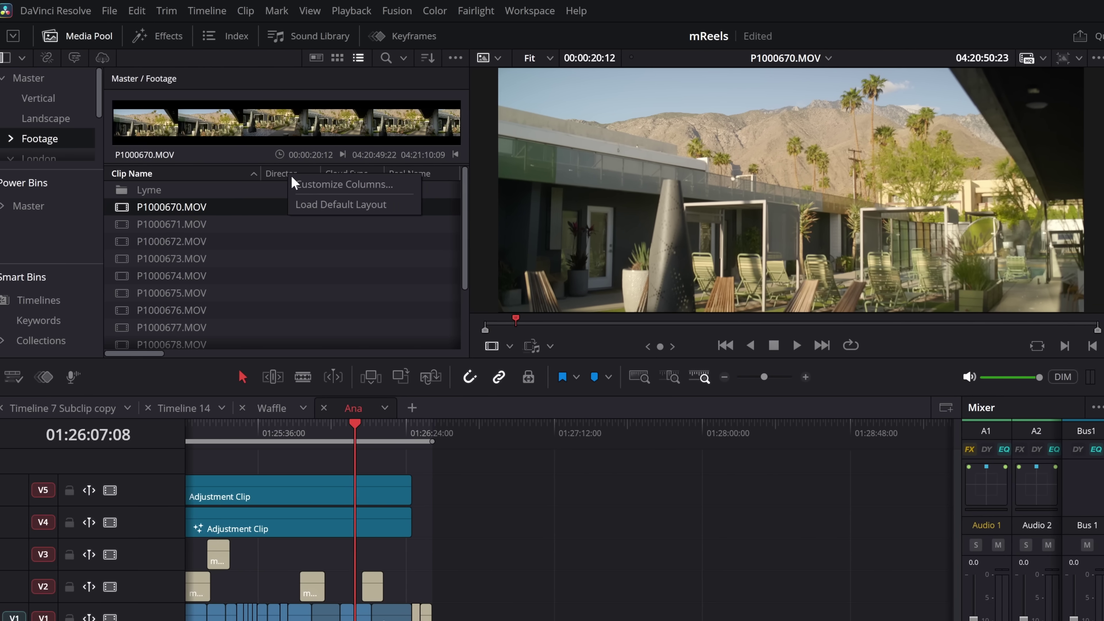
Add the custom checkbox field as a Media Pool column, then open the Project Manager
click(296, 184)
scroll(696, 371, down, 10)
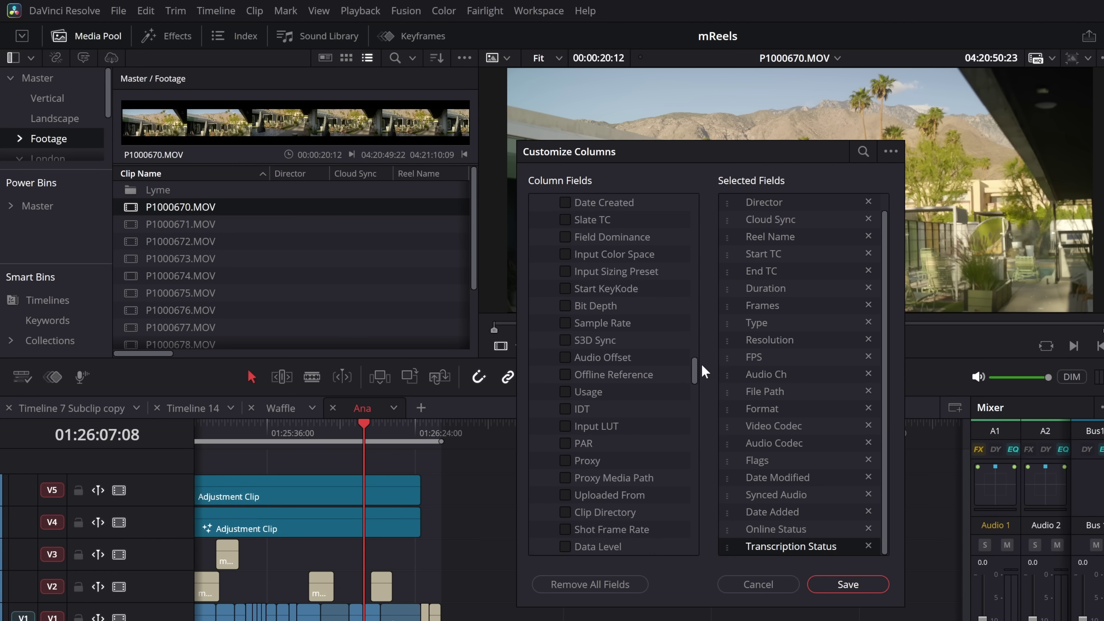
drag(705, 371, 703, 391)
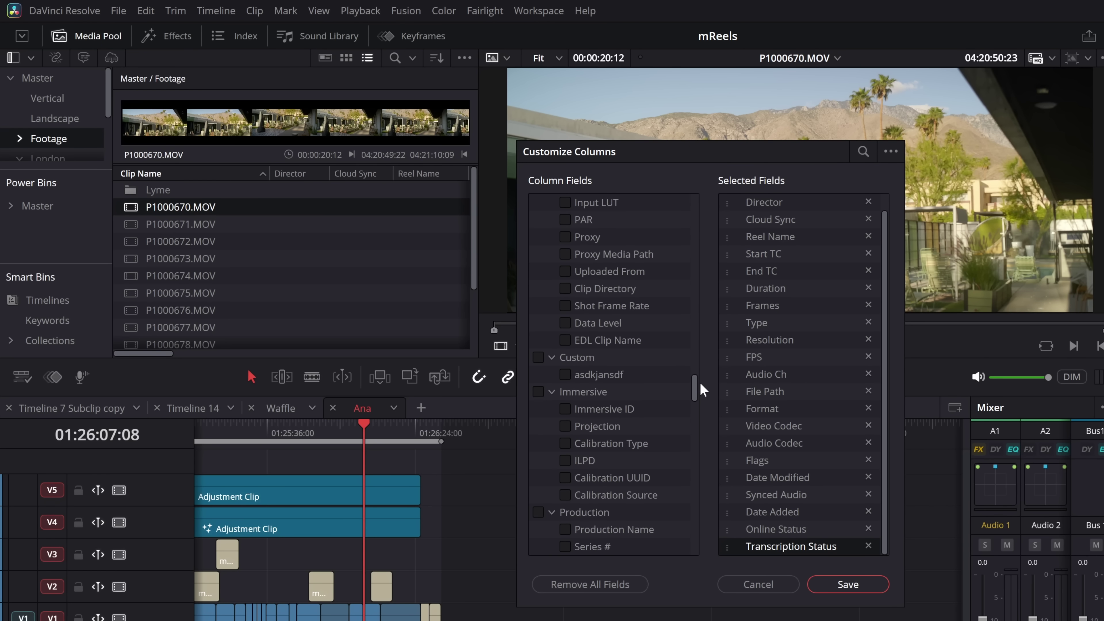
click(565, 375)
click(849, 584)
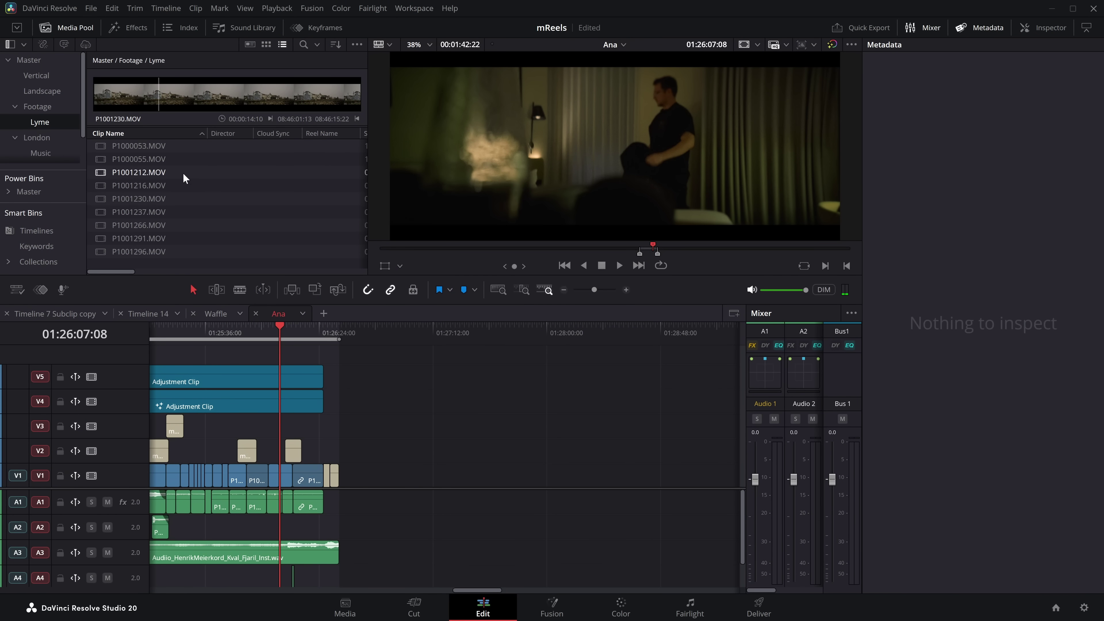
click(1055, 608)
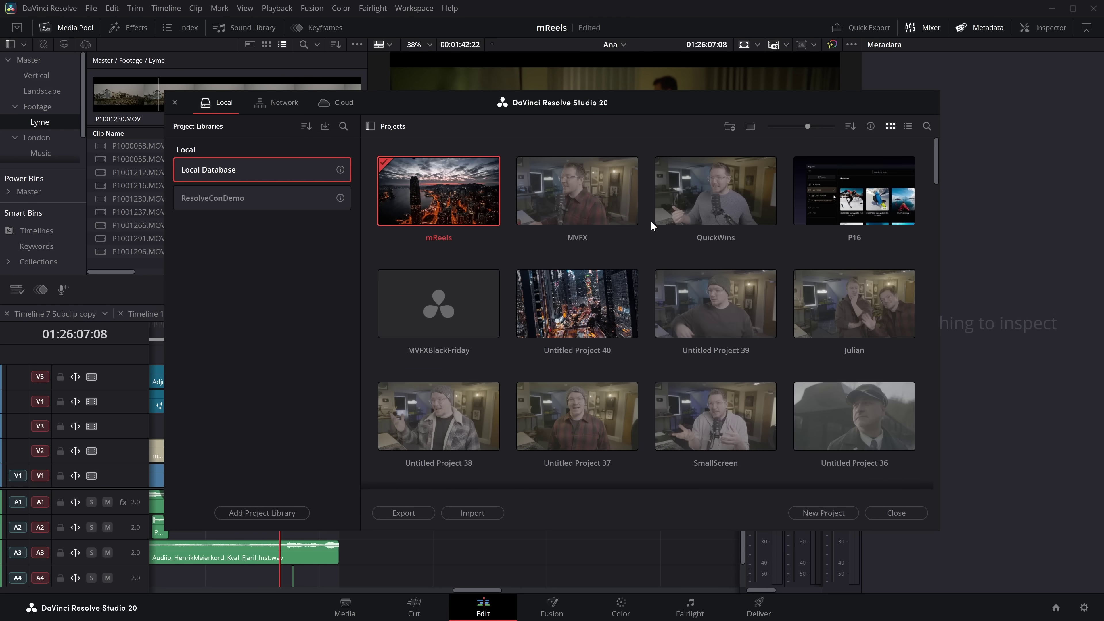
Load the QuickWins project, then switch back to the mReels project
double_click(713, 190)
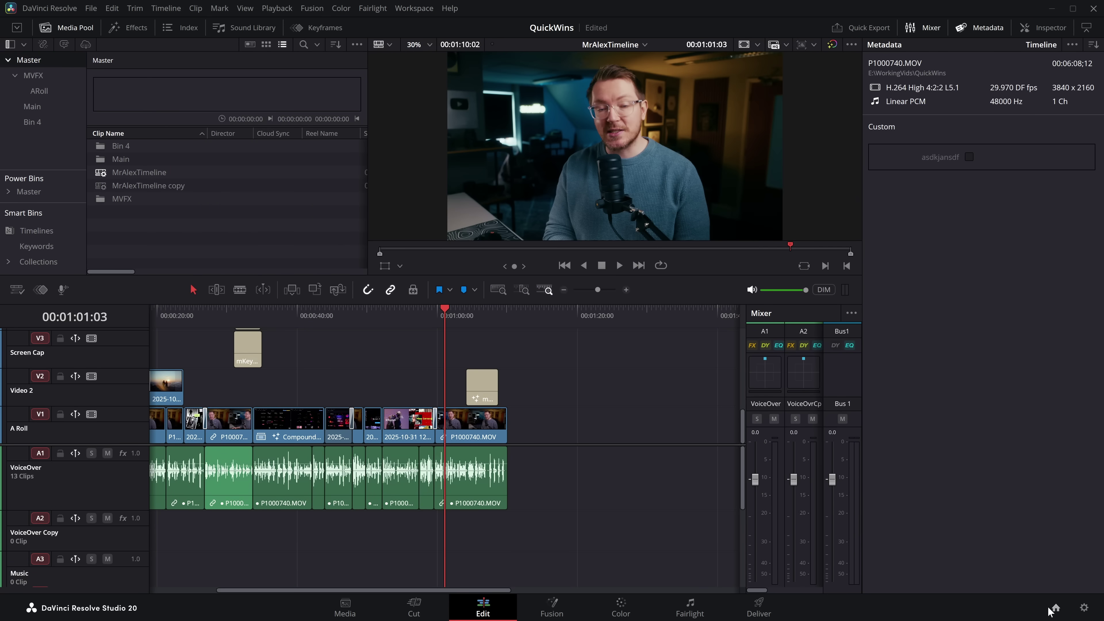
click(1056, 608)
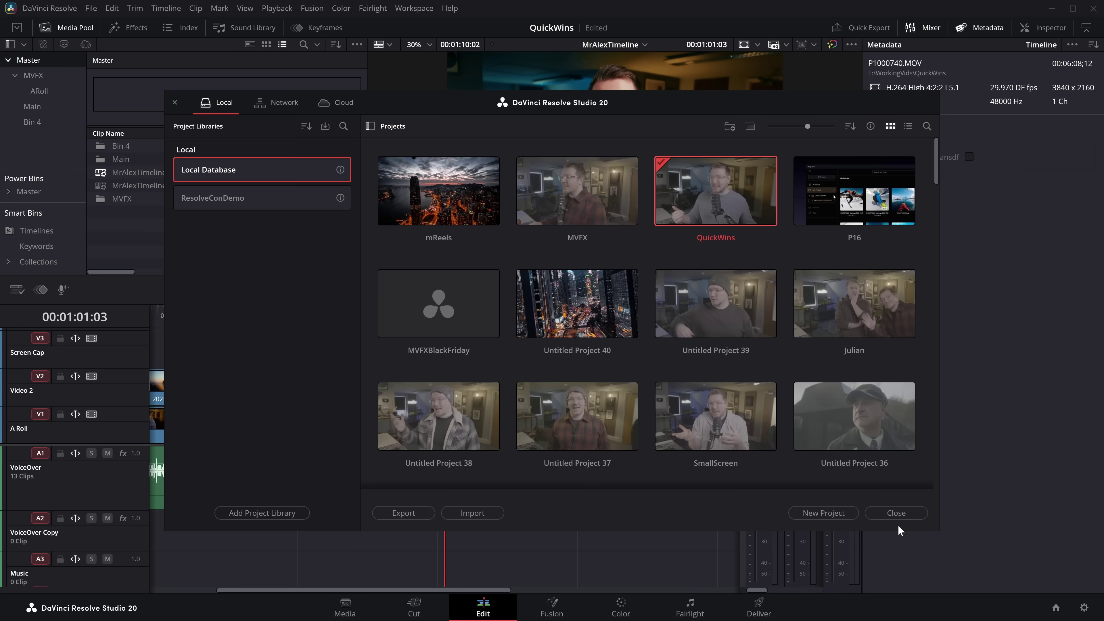
double_click(439, 192)
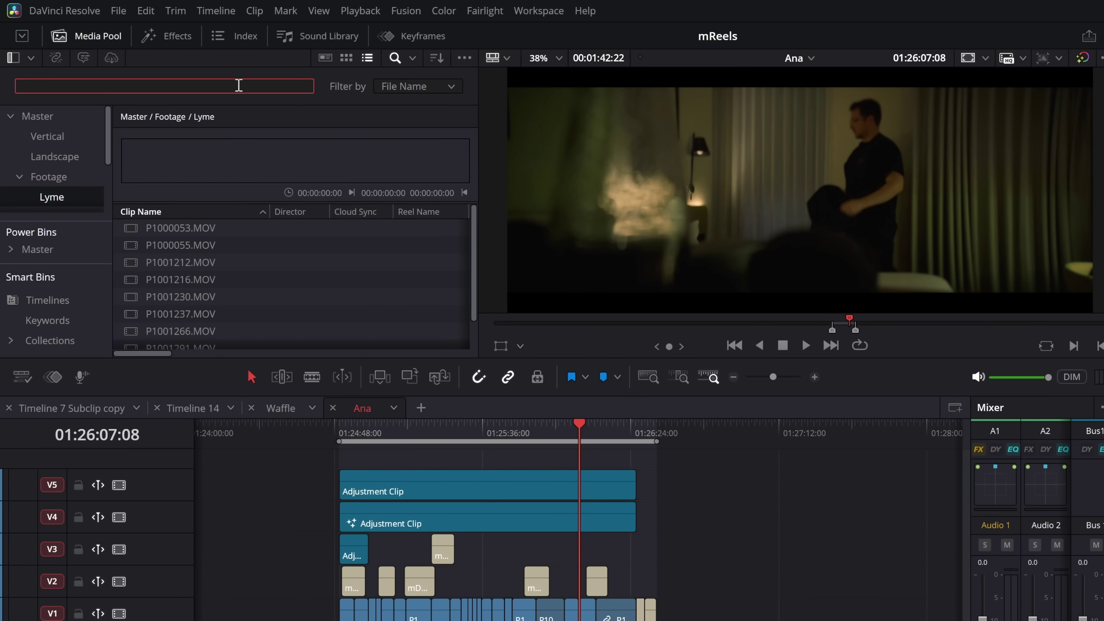
Type into the Media Pool search box and clear the text again
text(dASDJH)
key(ctrl+a)
key(BackSpace)
Assign Ctrl+S to the Media Pool Search command in Keyboard Customization and save it
click(72, 12)
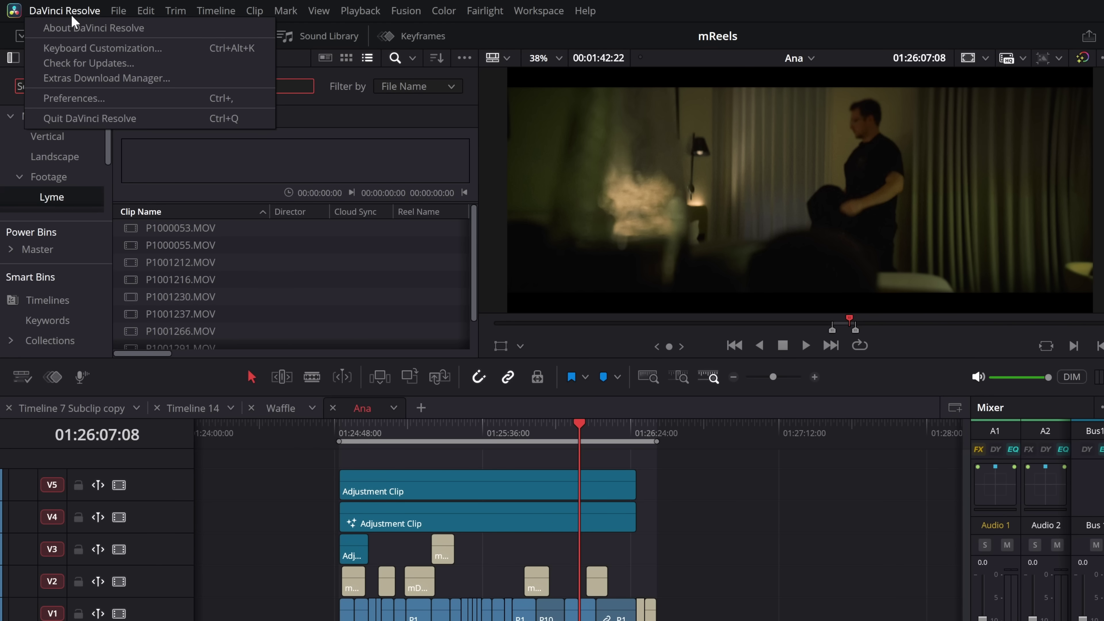
click(81, 48)
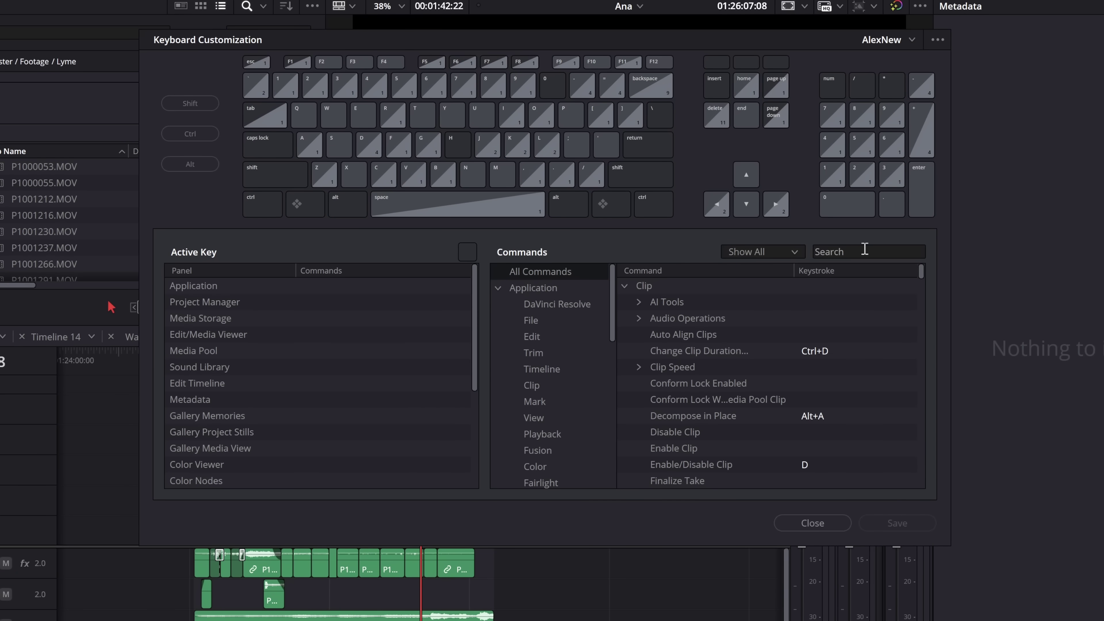
click(861, 252)
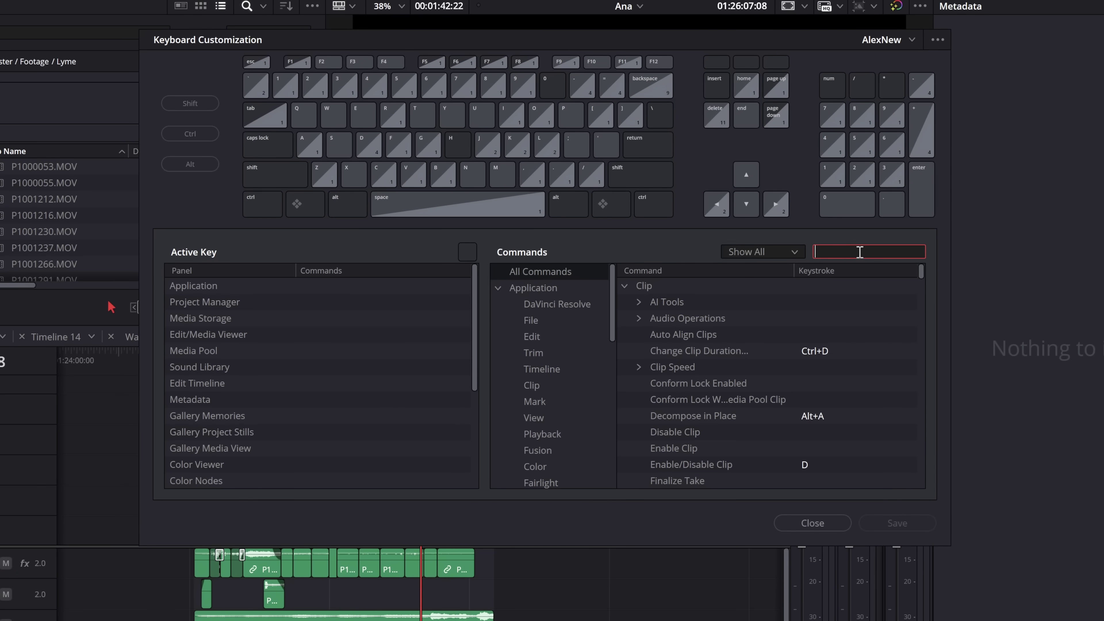
text(search)
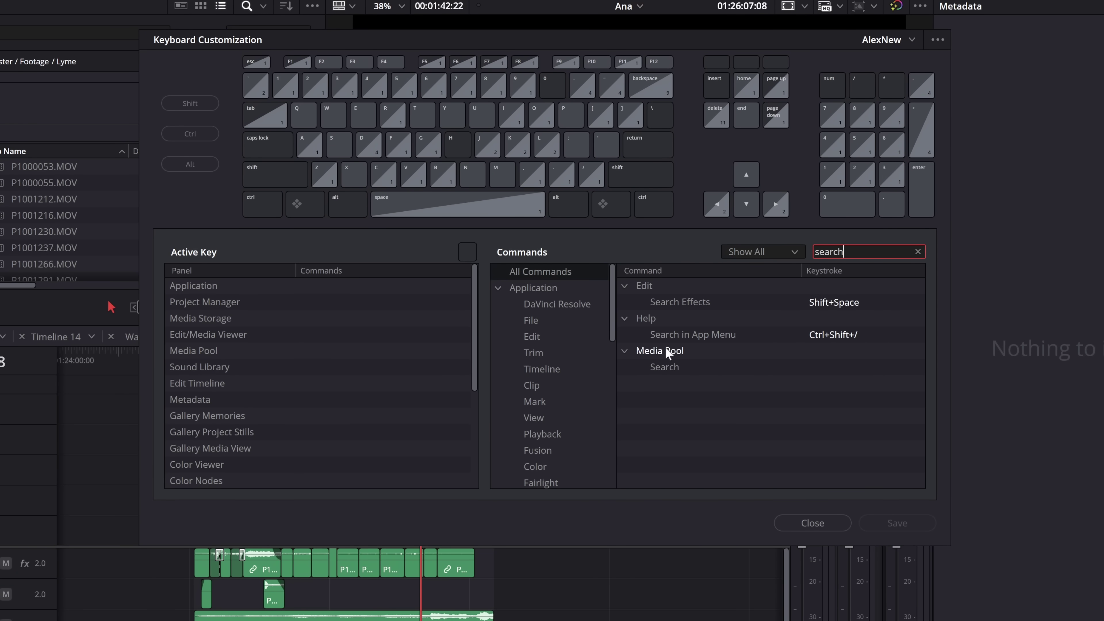
click(660, 351)
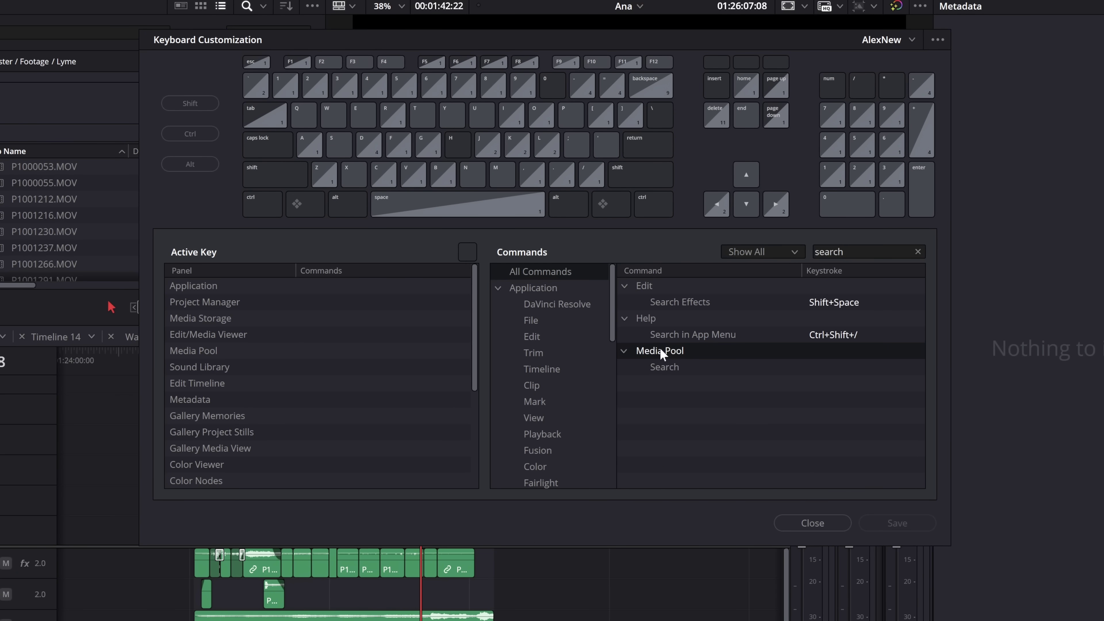
click(660, 368)
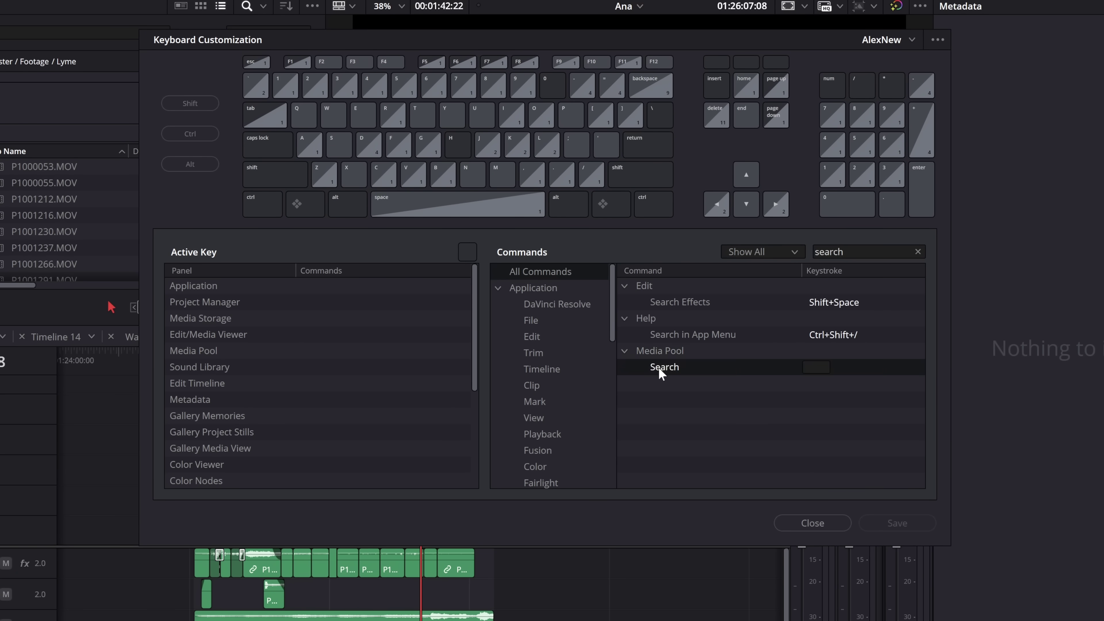
click(815, 371)
key(ctrl+s)
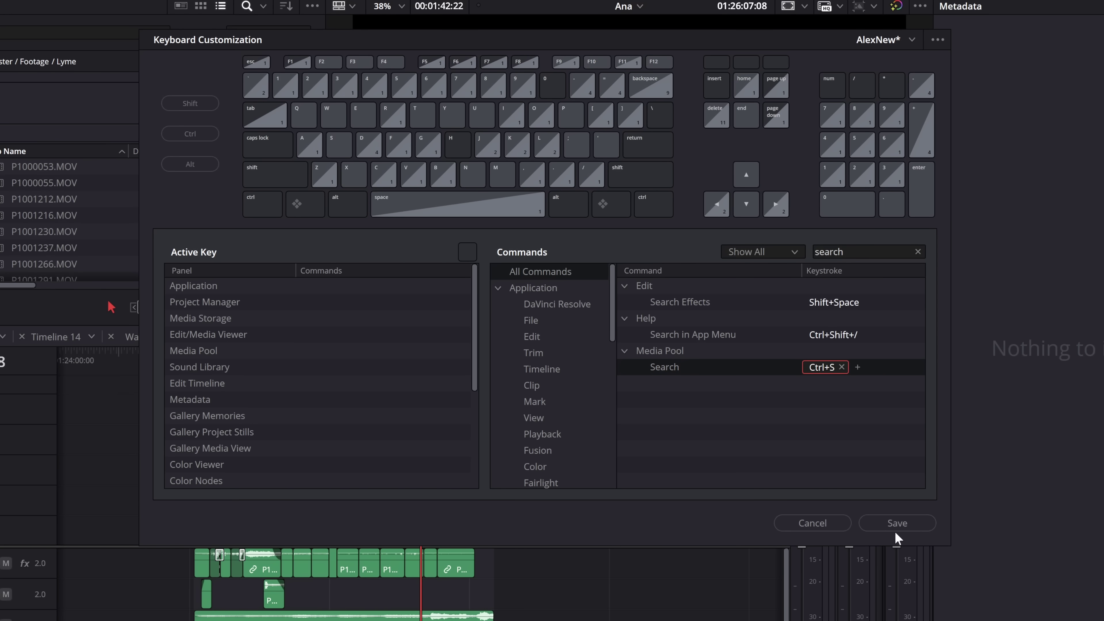
click(897, 523)
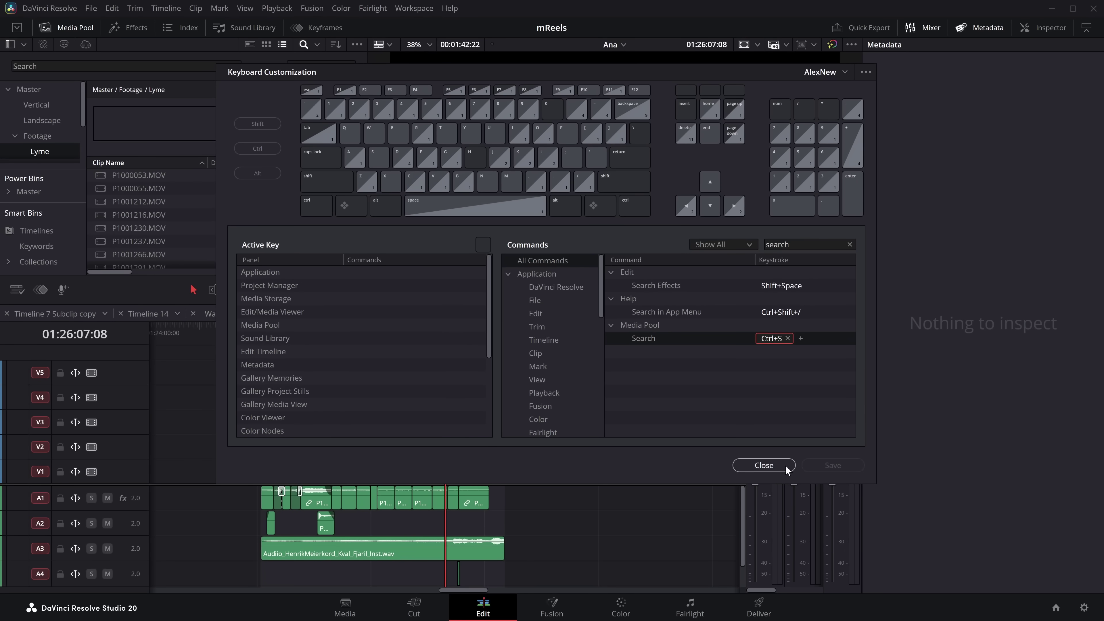
click(812, 523)
key(ctrl+f)
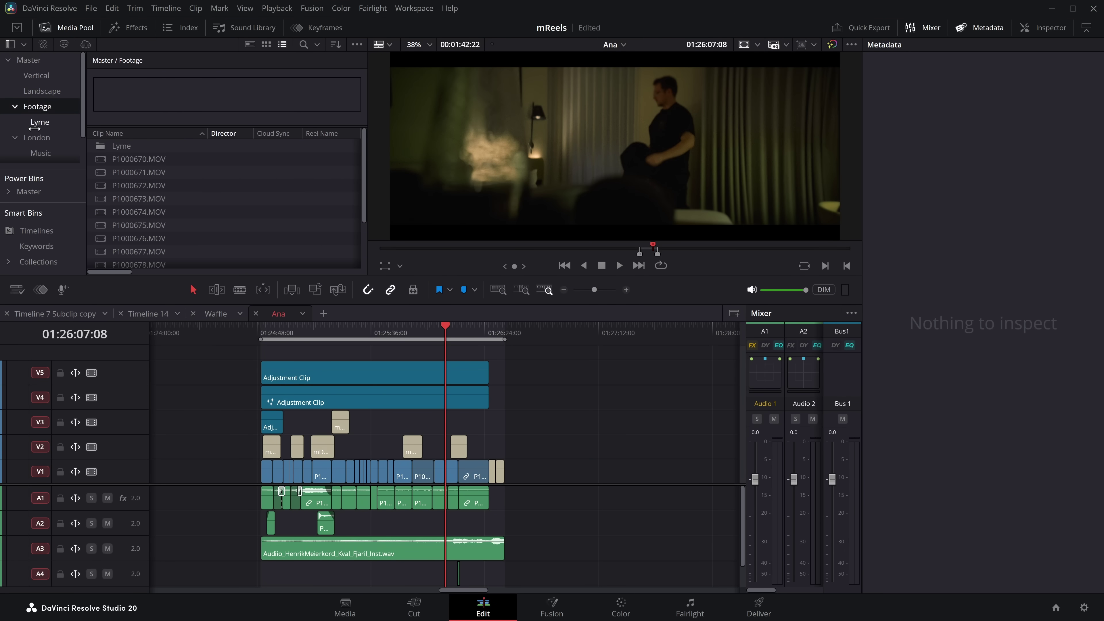
Show the Master bin and search the Media Pool for the nonsense string 'aisjd' so no clips match
key(Down)
click(29, 59)
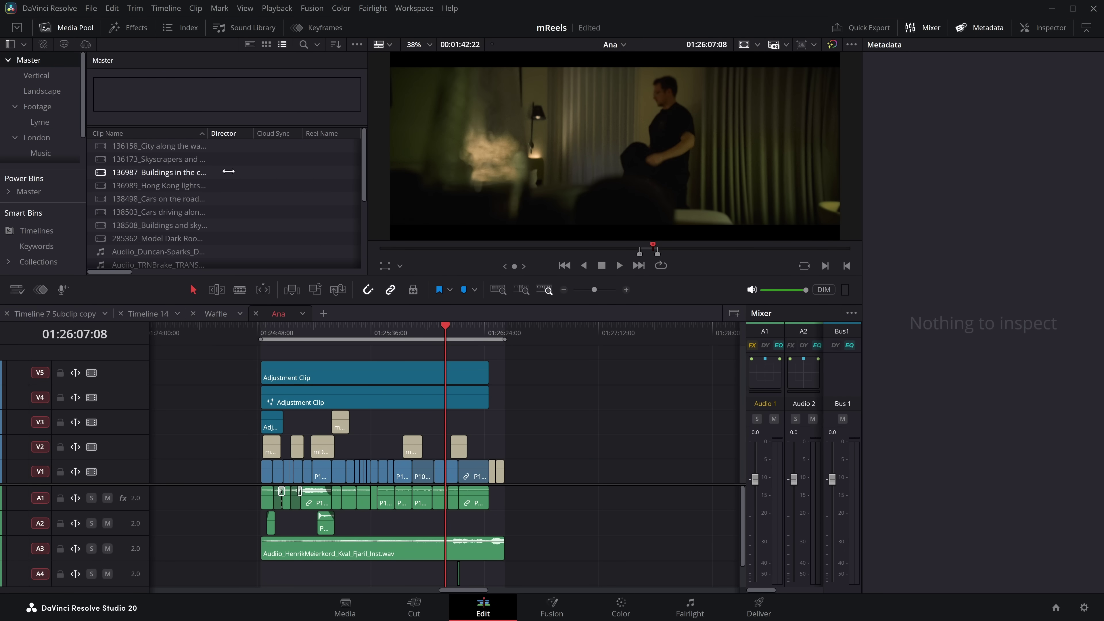
key(ctrl+f)
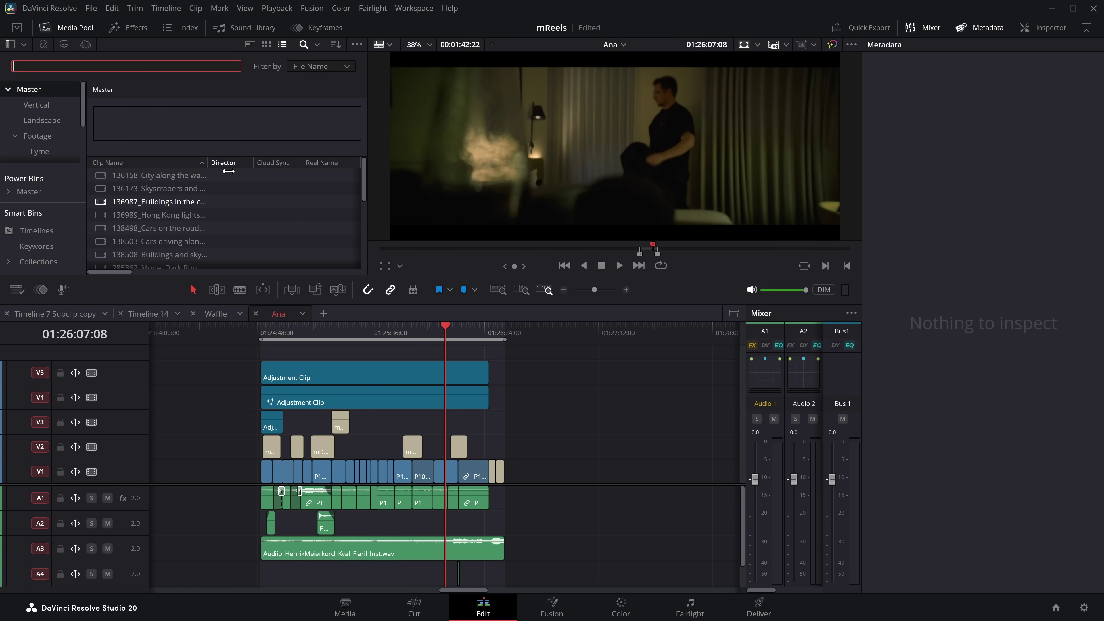
text(aisjdnkajsdnf)
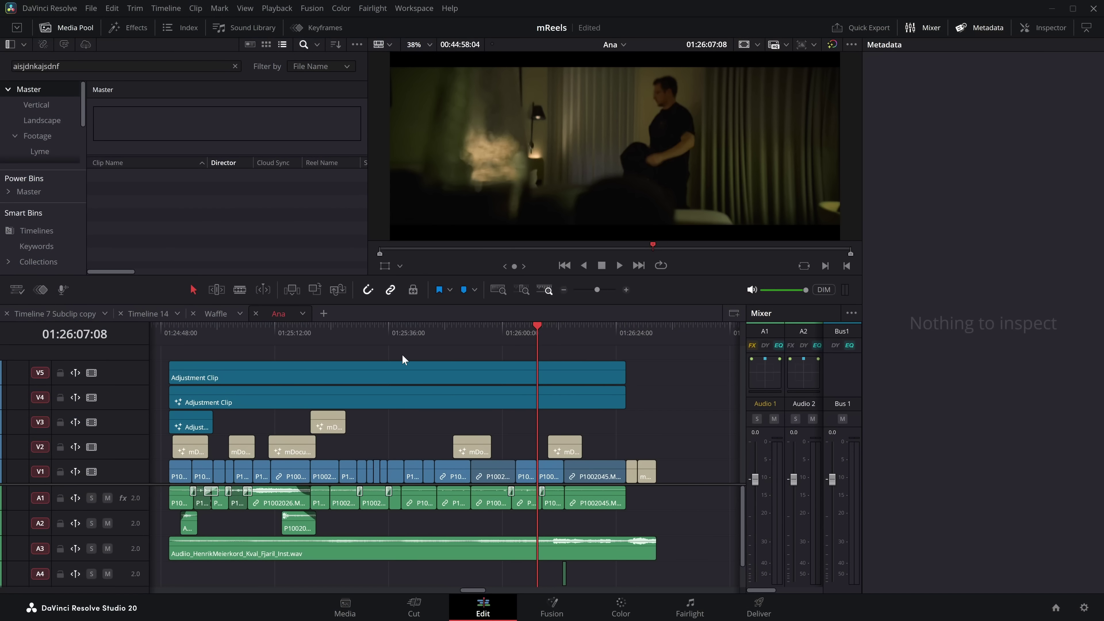
drag(409, 332, 413, 332)
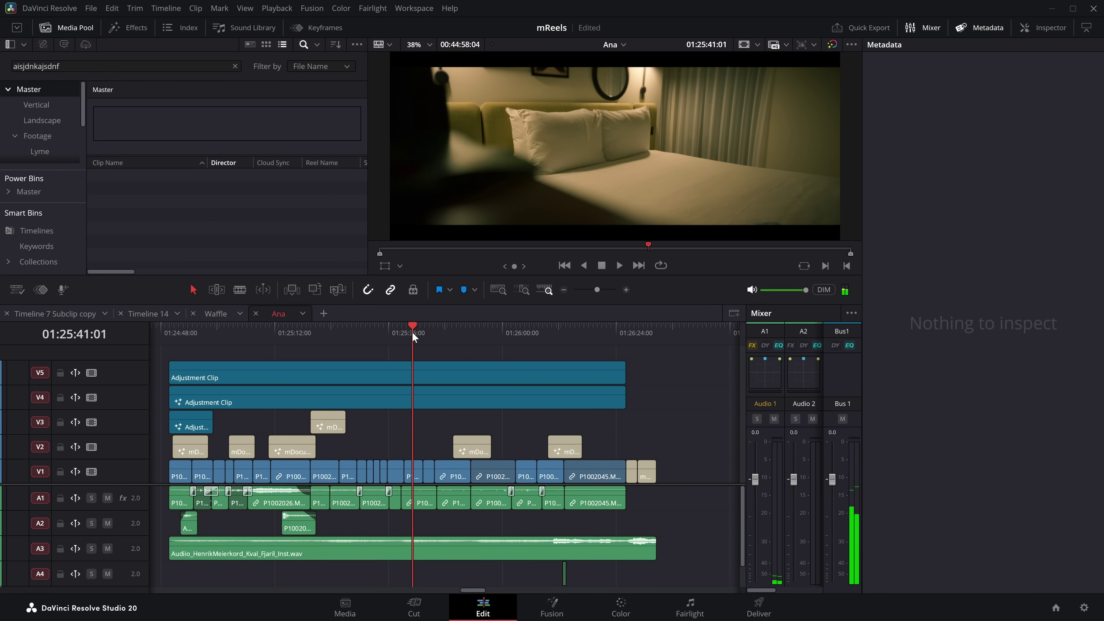
key(y)
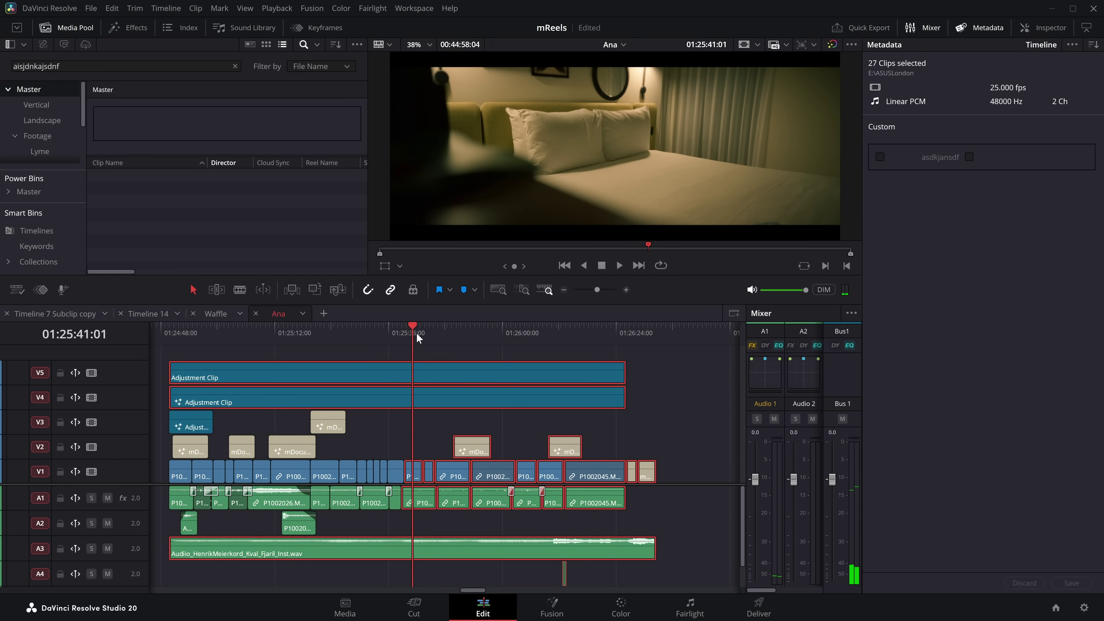
drag(441, 364, 508, 360)
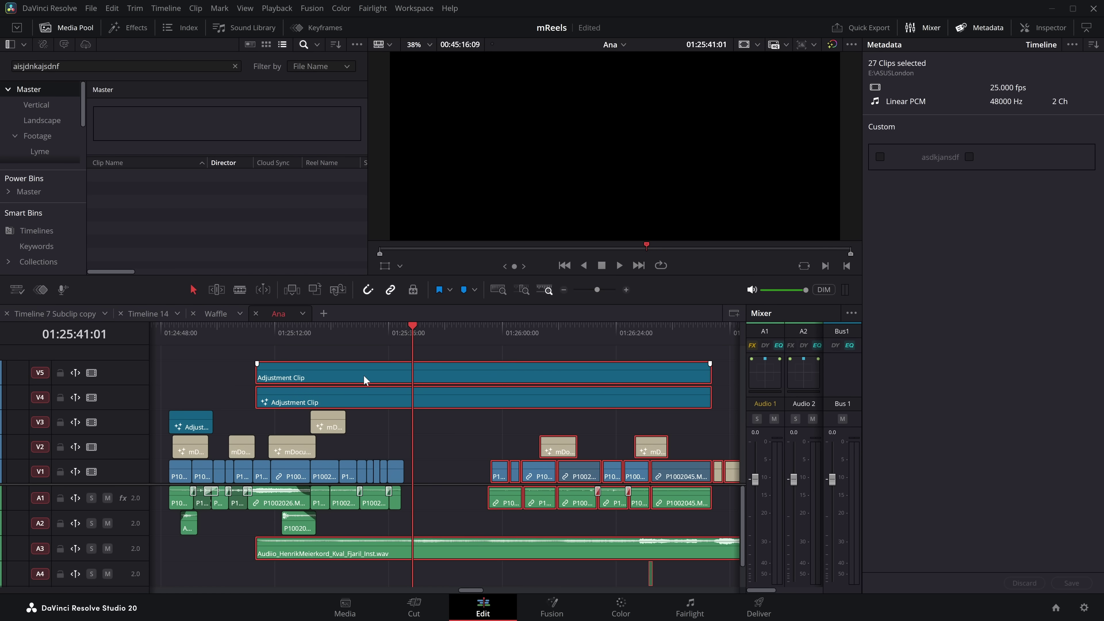
drag(485, 372, 416, 373)
key(ctrl+z)
key(ctrl+z)
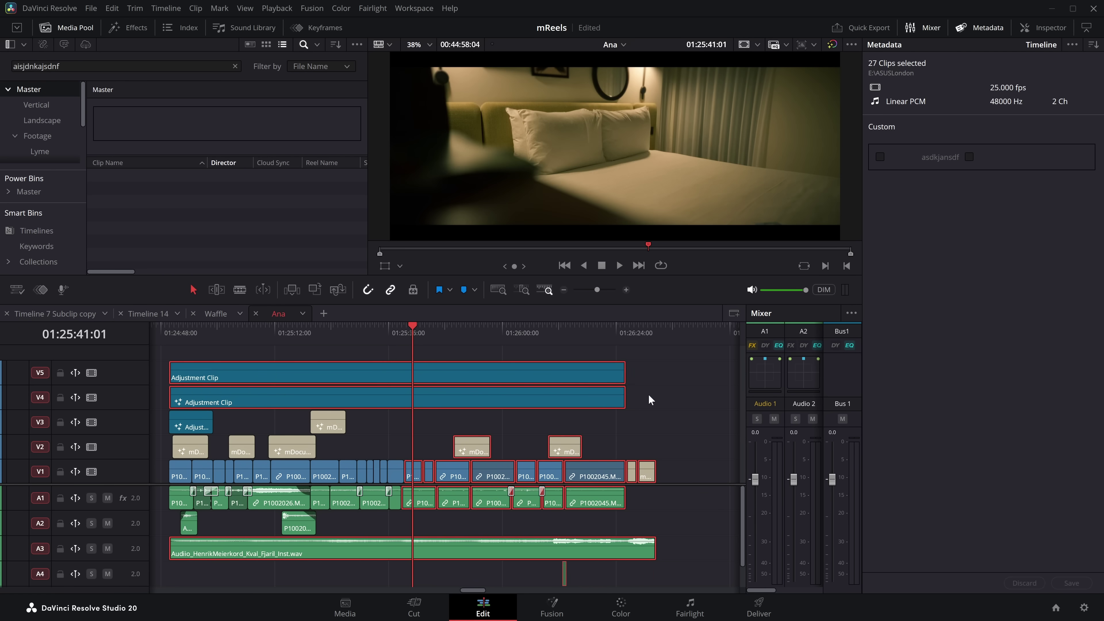
click(673, 395)
drag(402, 334, 414, 334)
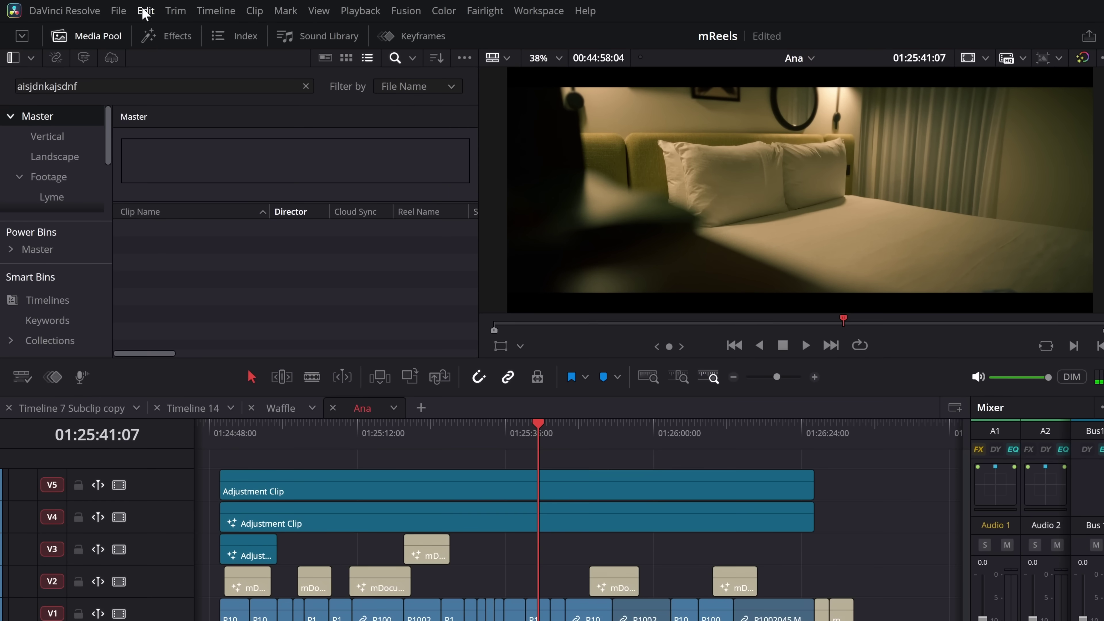
Insert a gap across all tracks at the playhead using Edit > Insert Gap
click(111, 9)
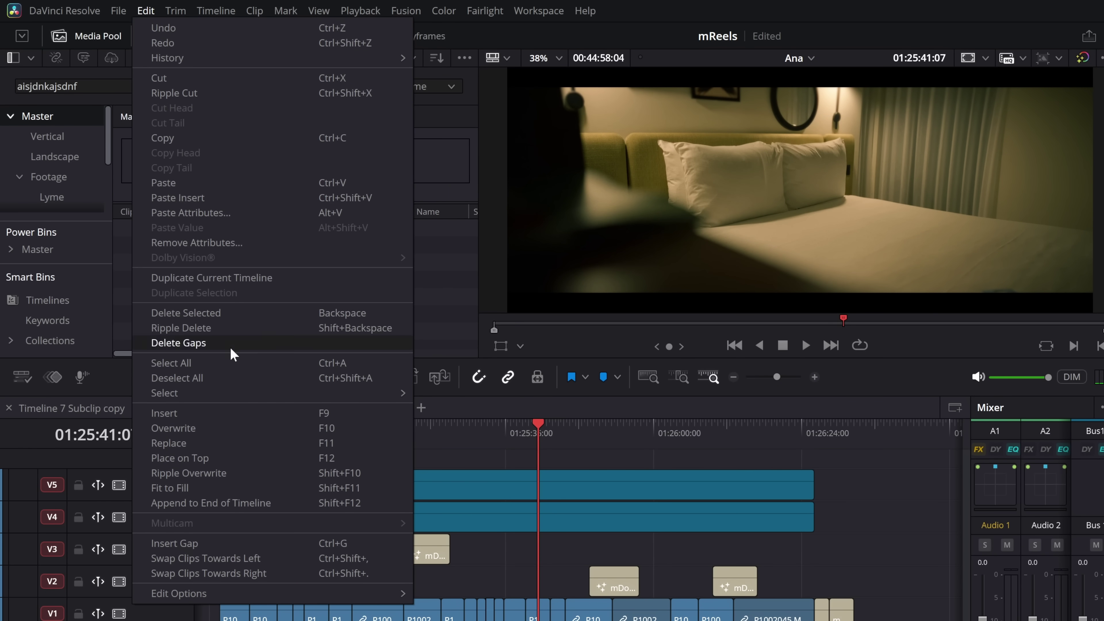
click(176, 545)
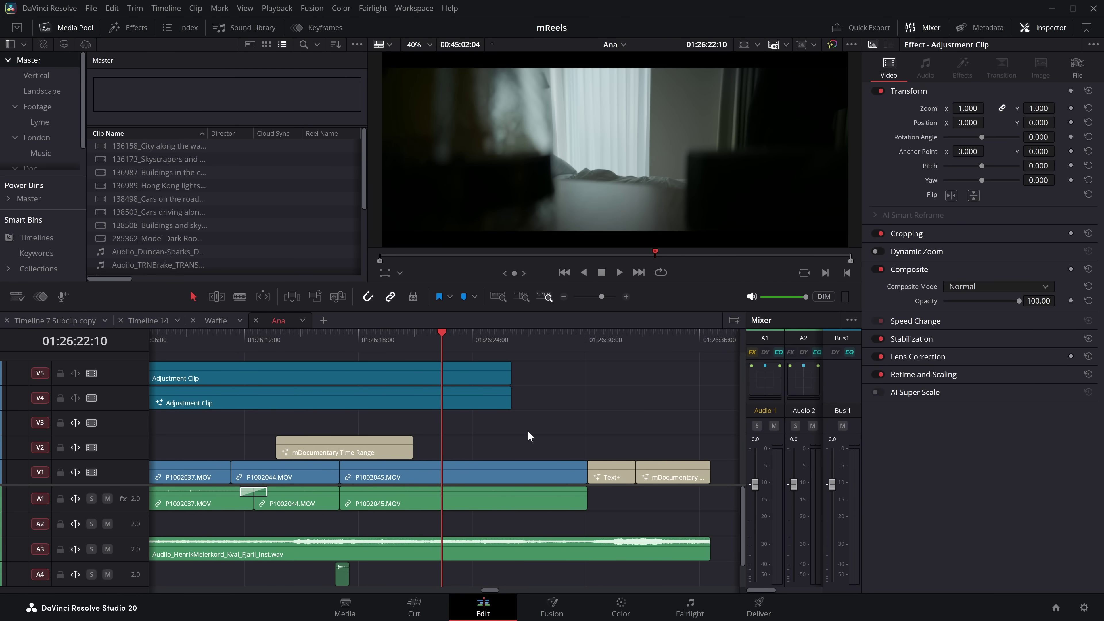
click(47, 9)
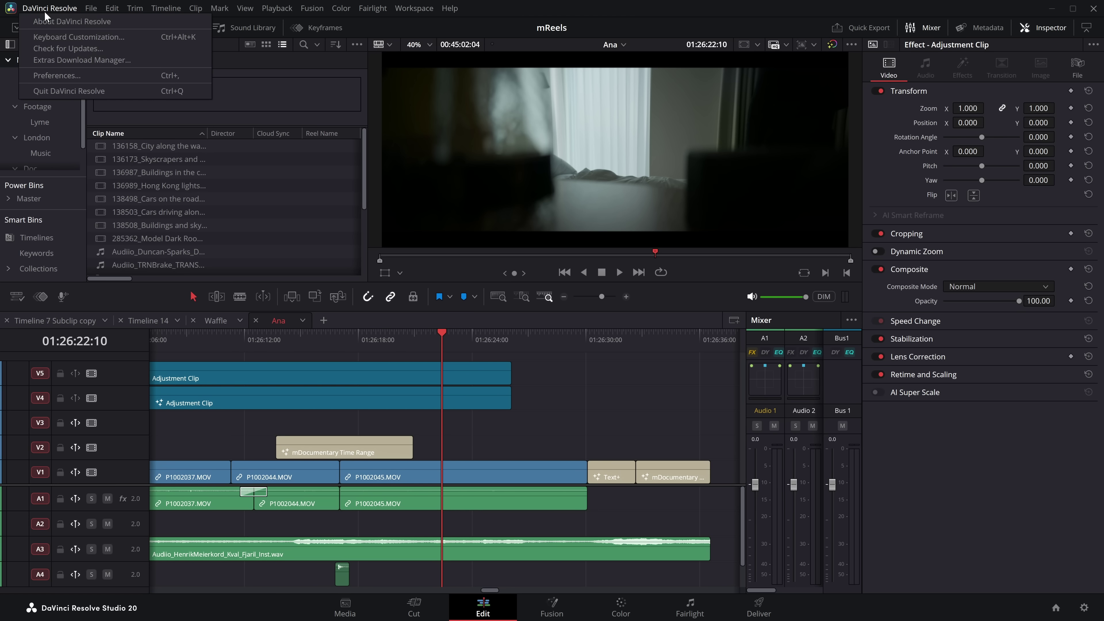
Assign Ctrl+G to the Insert Gap command in Keyboard Customization and save the preset
click(49, 37)
click(853, 272)
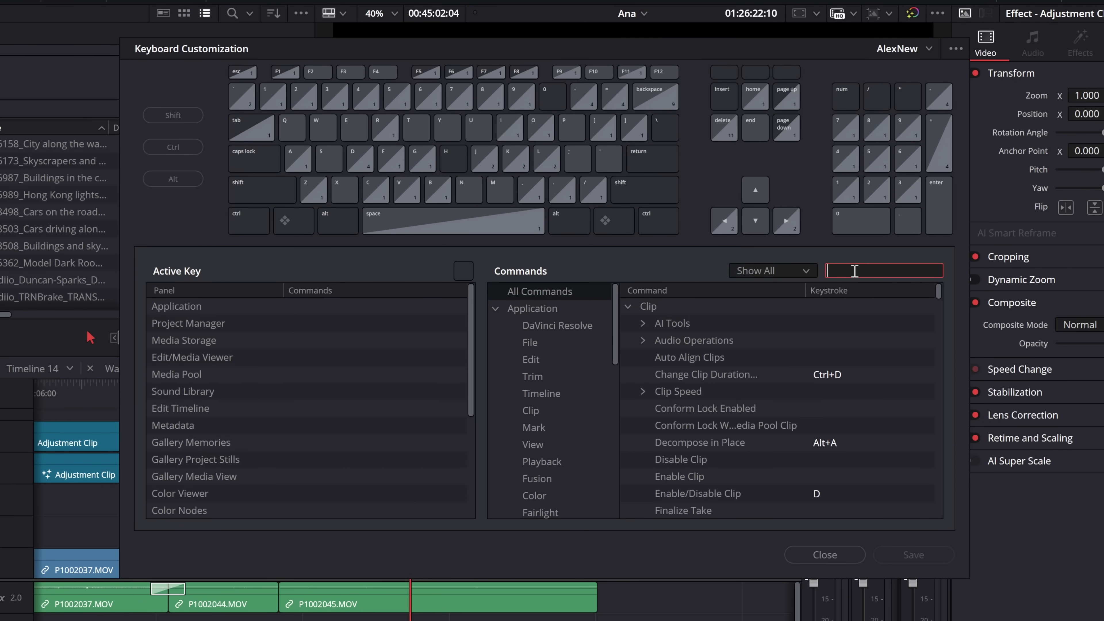
text(insert gap)
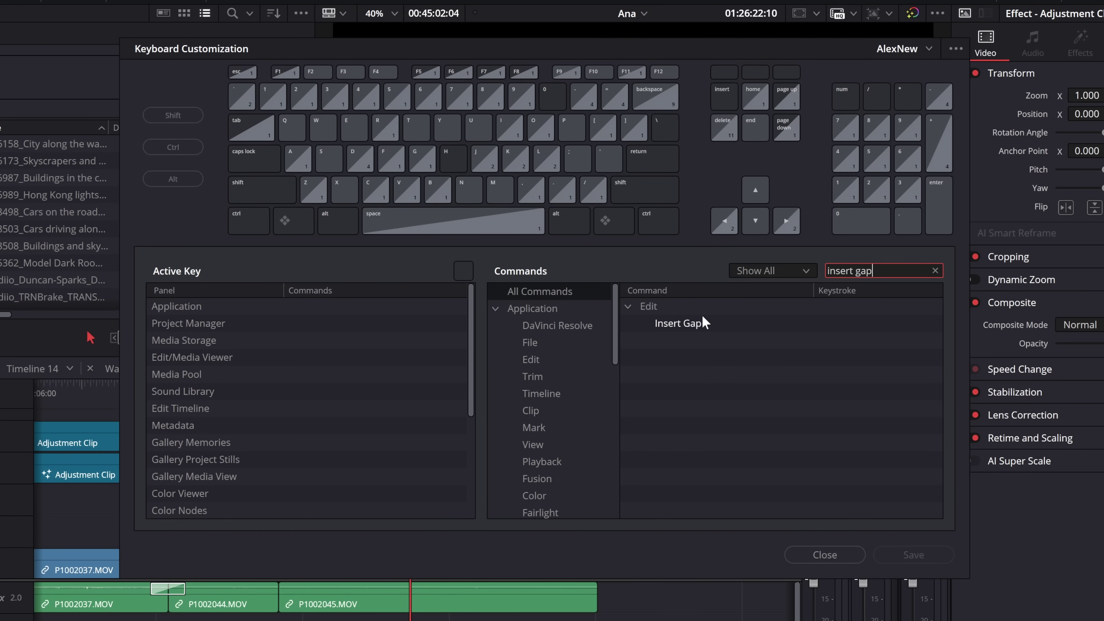
click(680, 326)
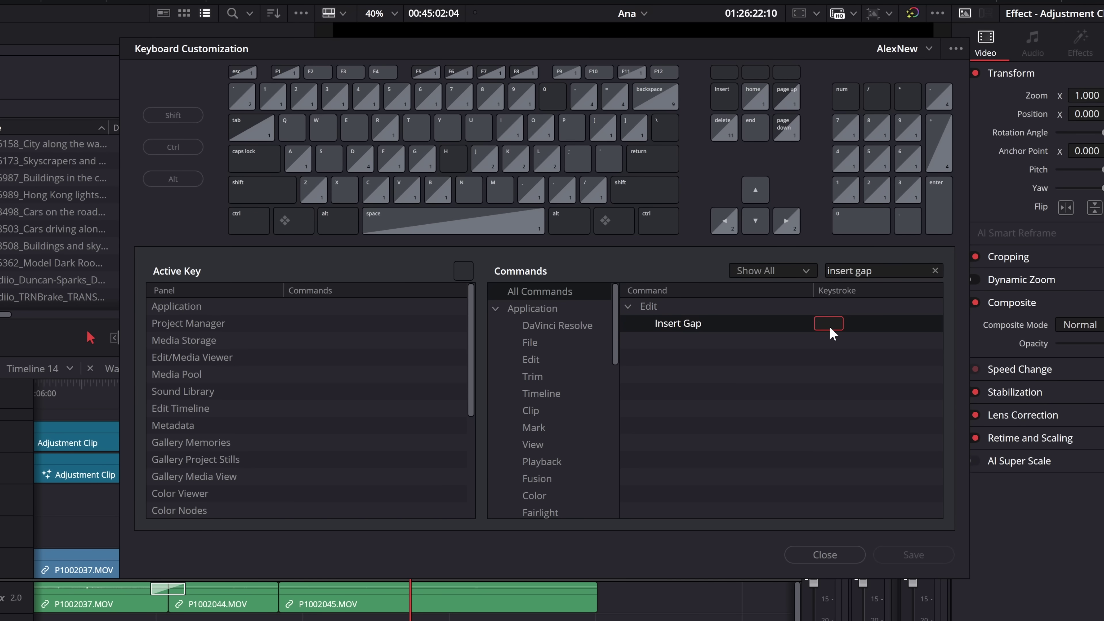
key(ctrl+g)
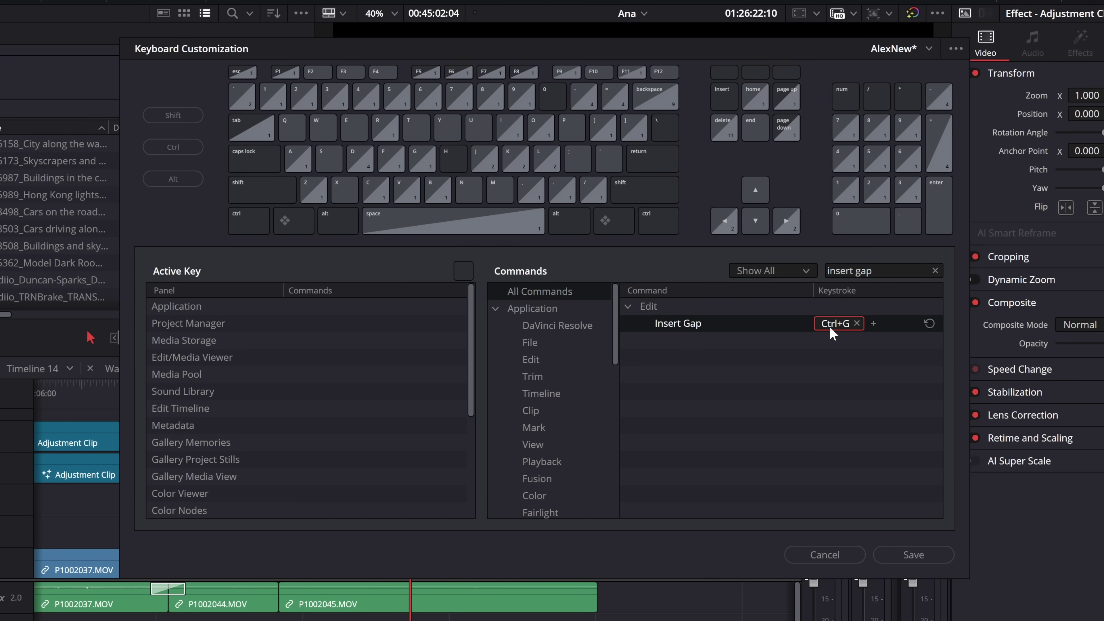
click(912, 555)
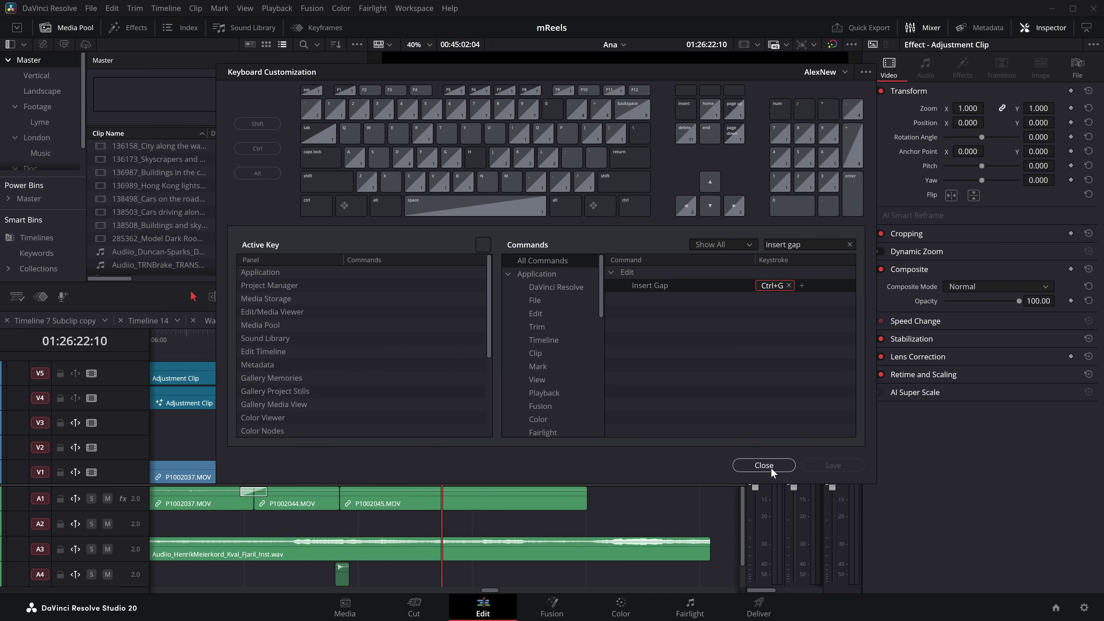
click(764, 465)
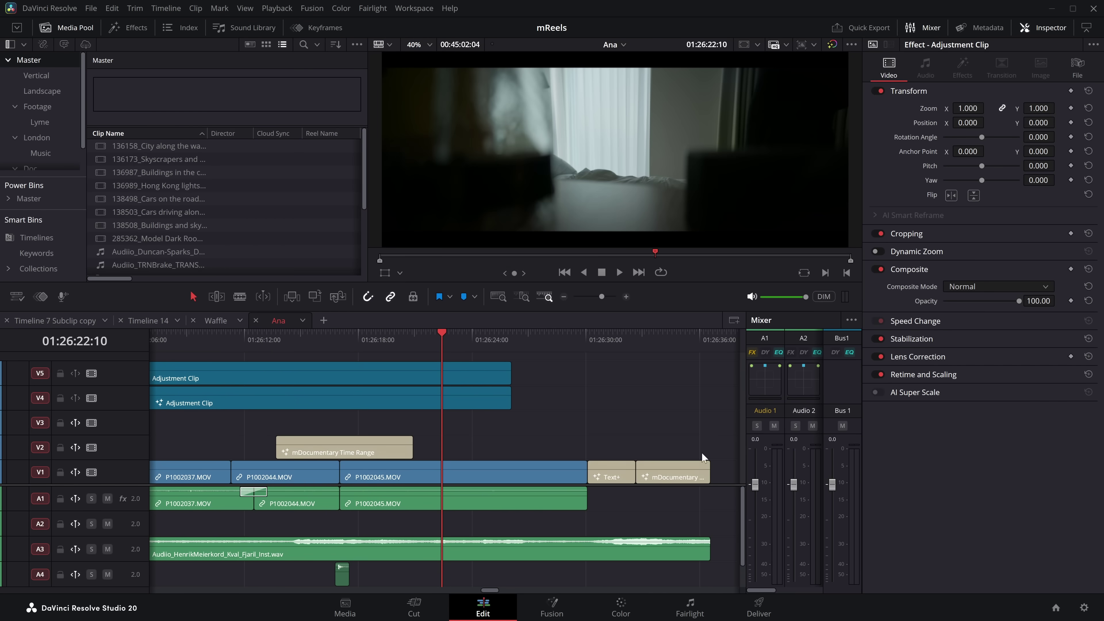
drag(414, 339, 443, 343)
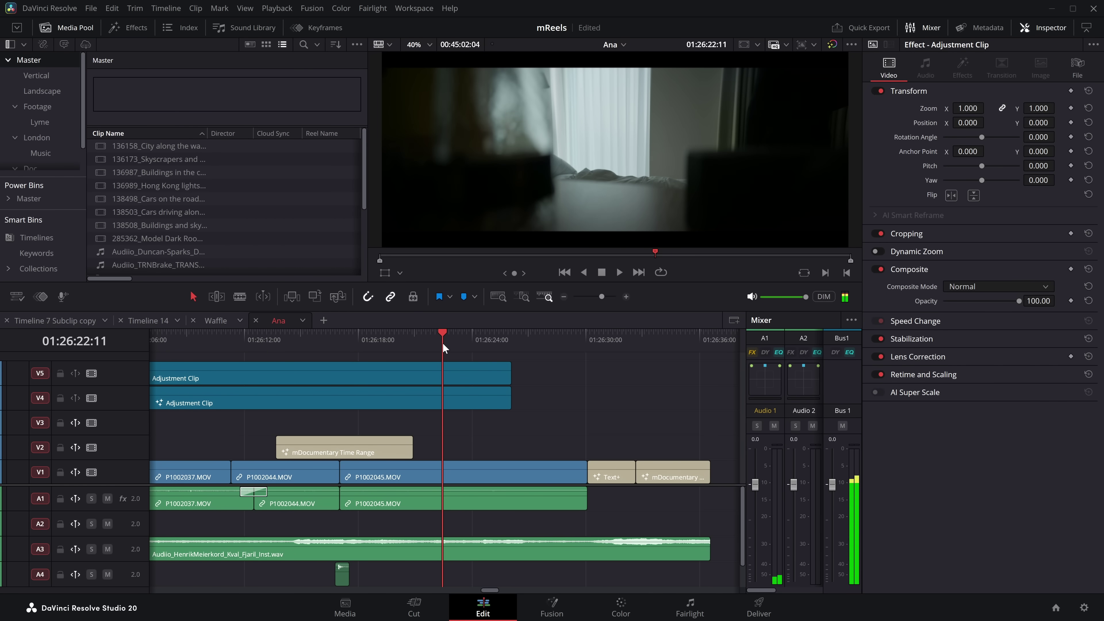
key(ctrl+shift+g)
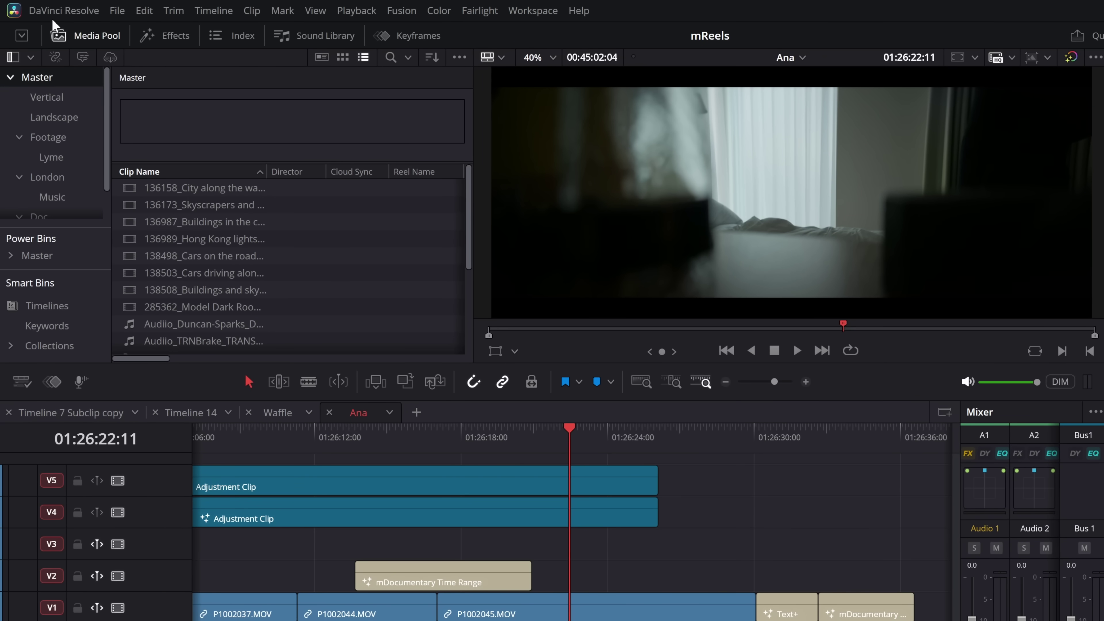
Set Standard still duration to 2 seconds in User > Editing preferences and save
click(44, 9)
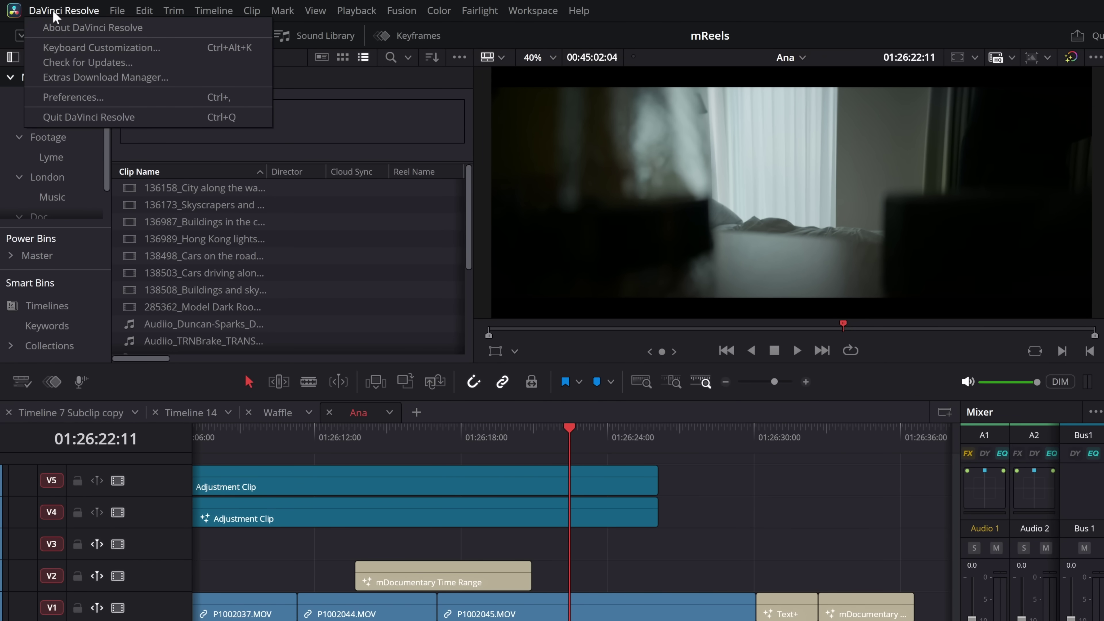
click(60, 97)
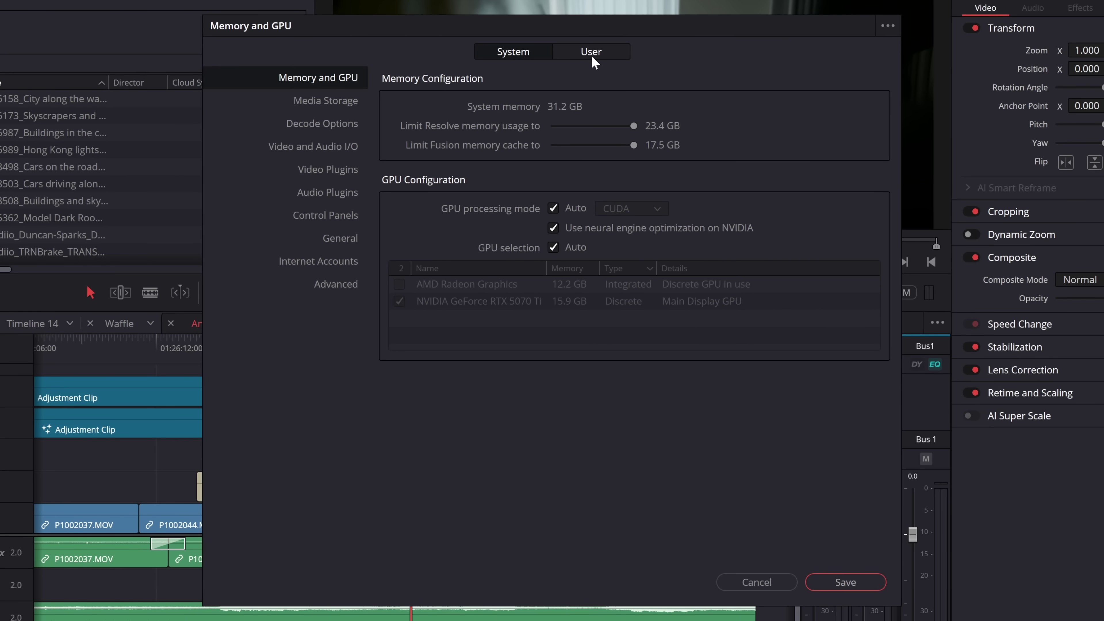
click(592, 55)
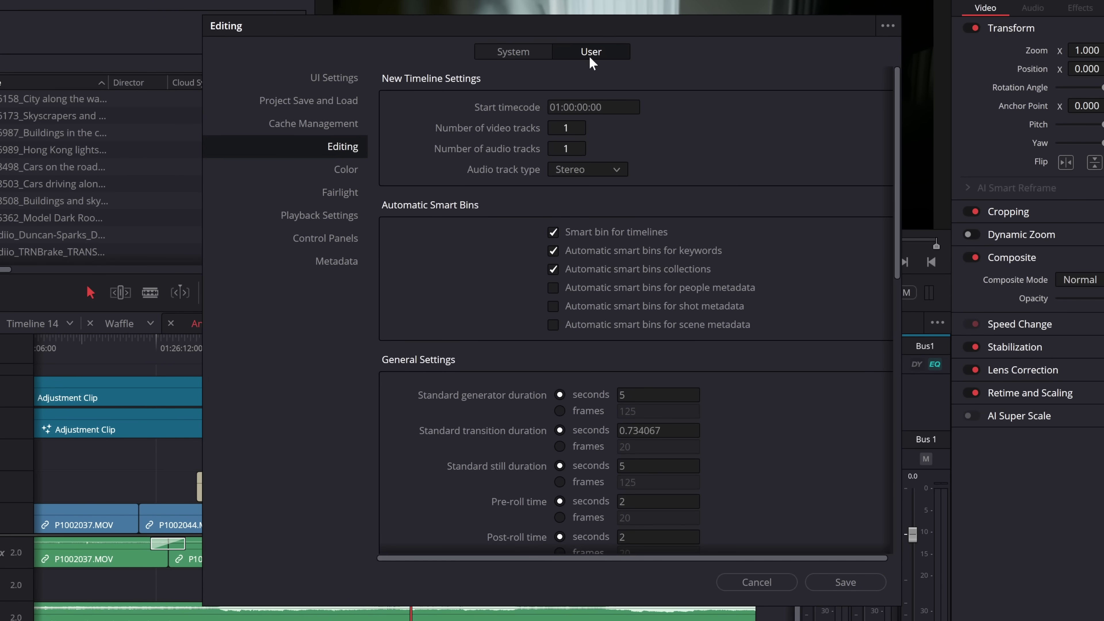
scroll(443, 146, down, 5)
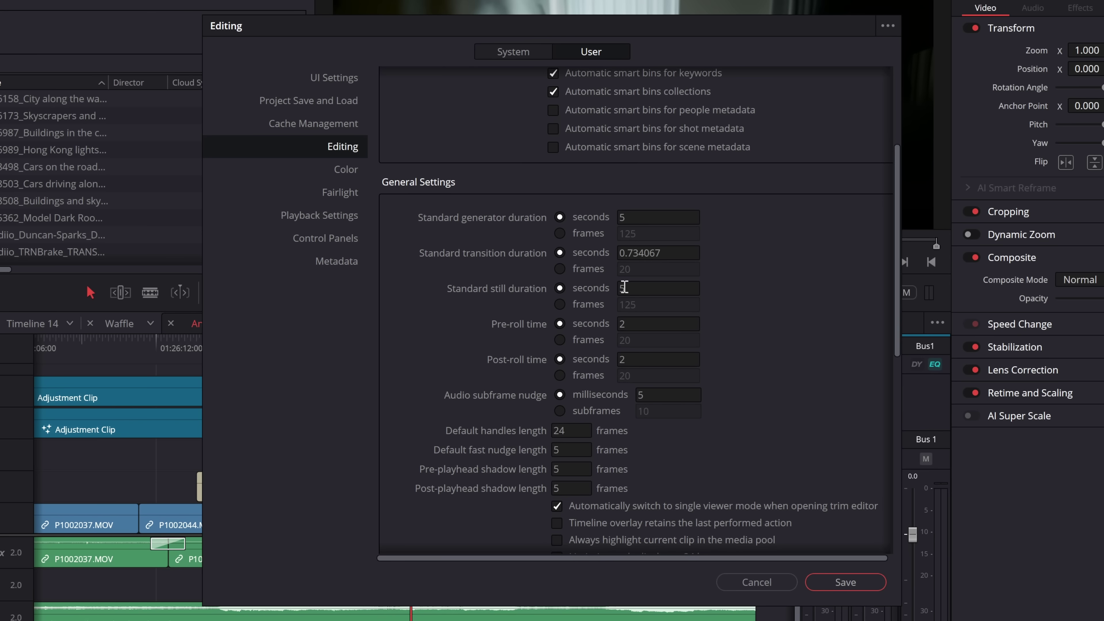
click(652, 289)
click(694, 304)
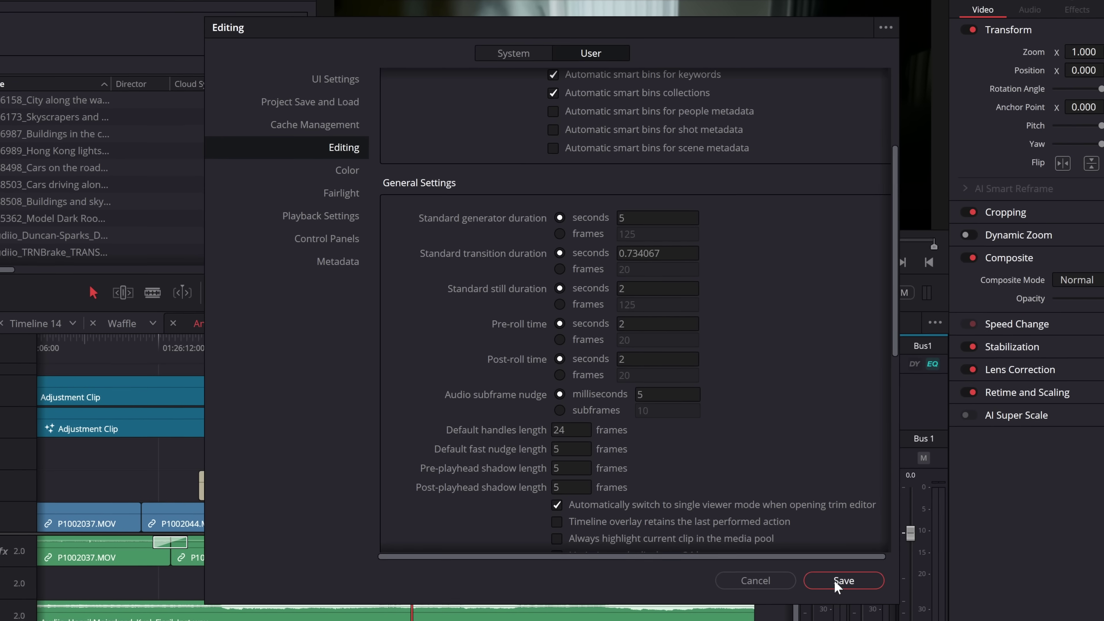
click(846, 582)
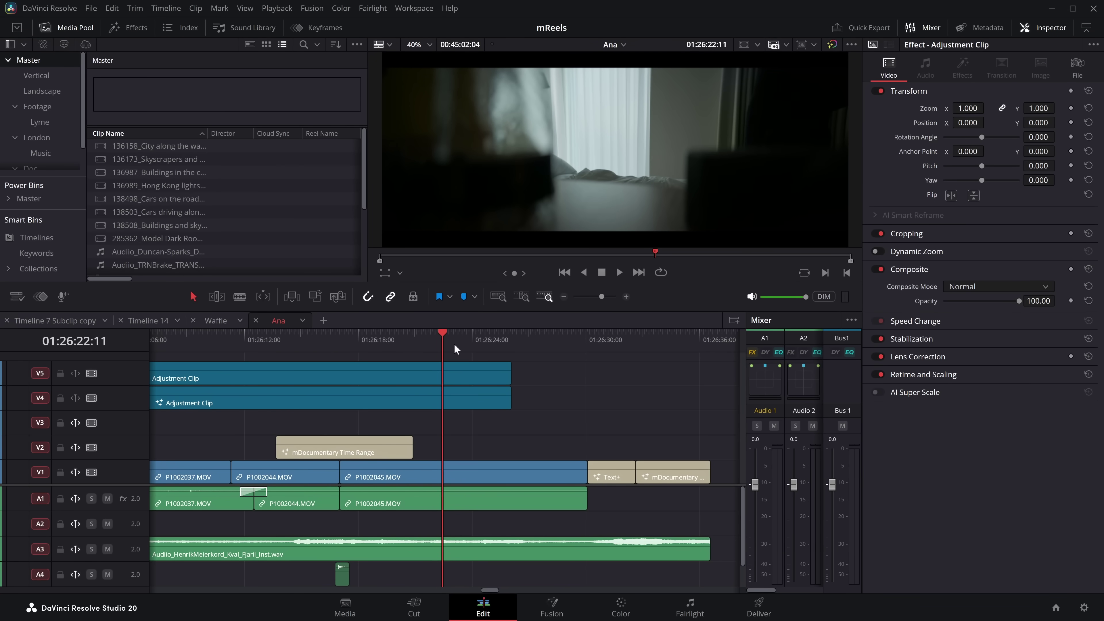
click(459, 344)
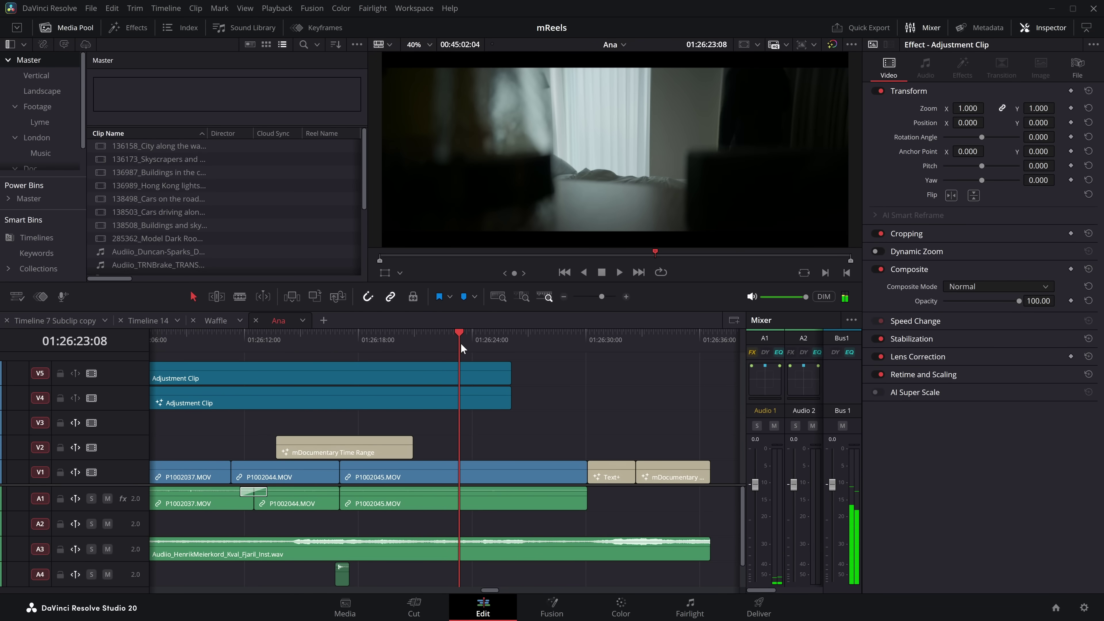
Insert a 2-second gap at 01:26:23:08 with Ctrl+Shift+G, then save the project
key(ctrl+shift+g)
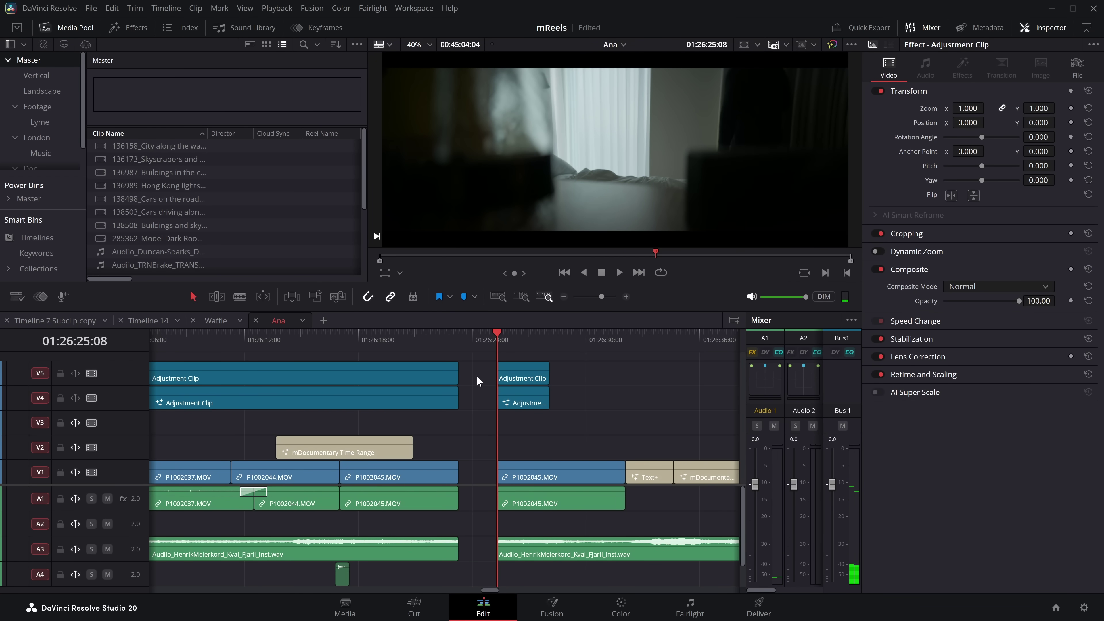
key(ctrl+s)
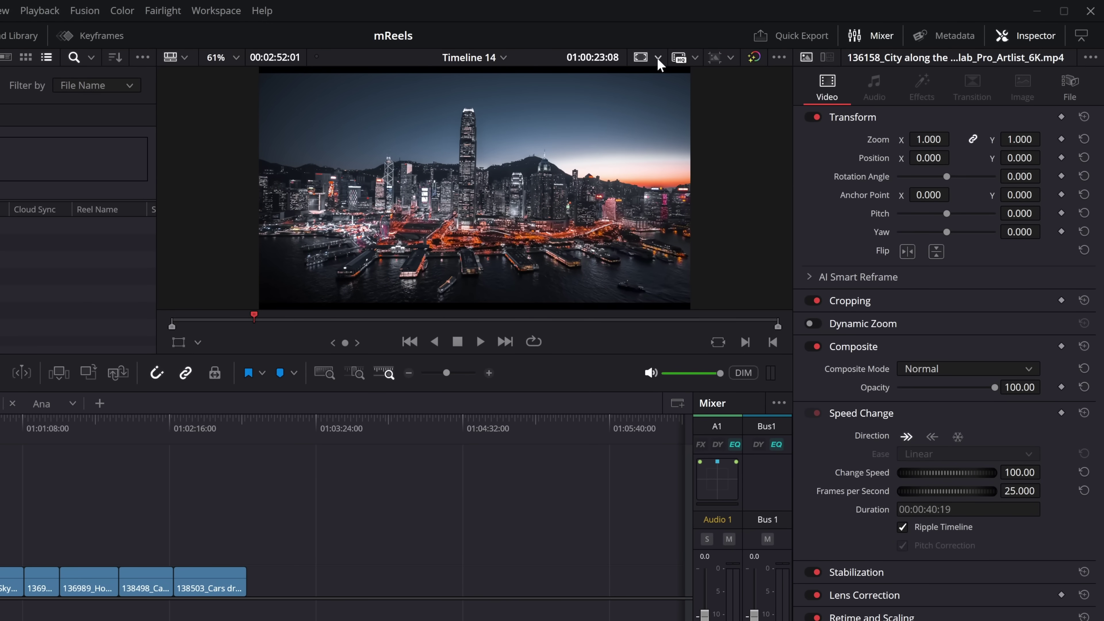
Try the 9:16, Extents, 2.39 and 2.40 viewer guides, leaving 2.39 and 2.40 both on
click(751, 46)
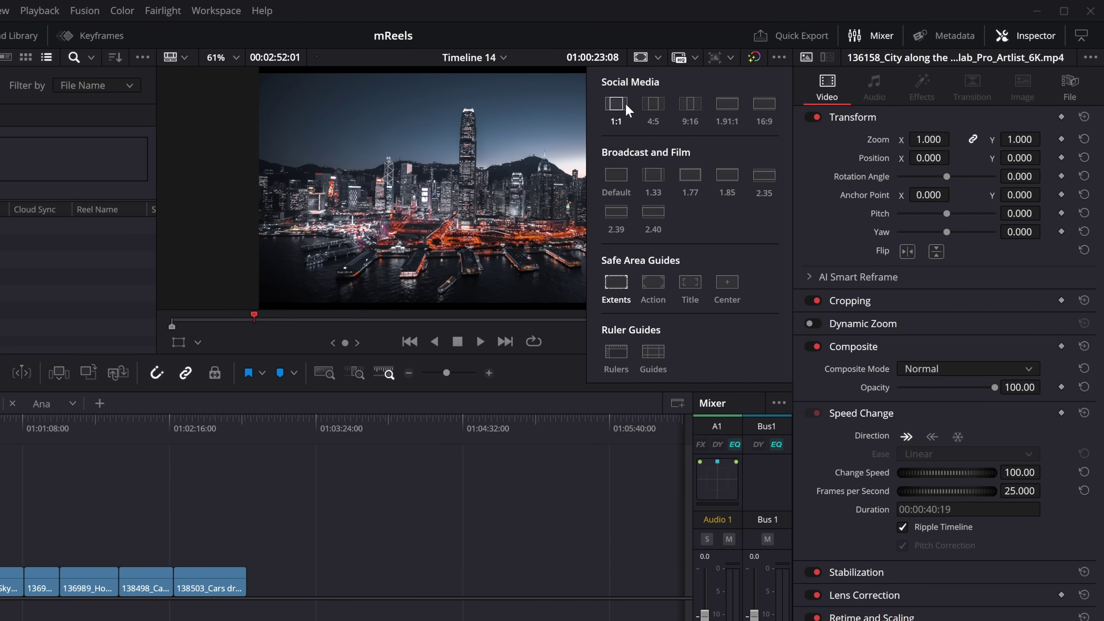
click(691, 105)
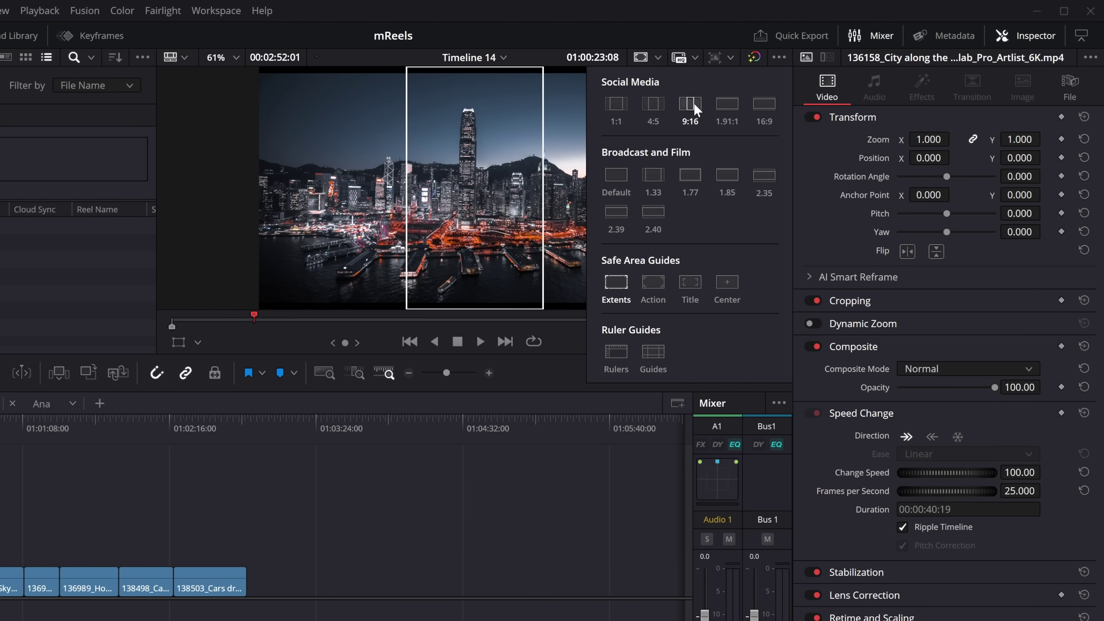
click(616, 213)
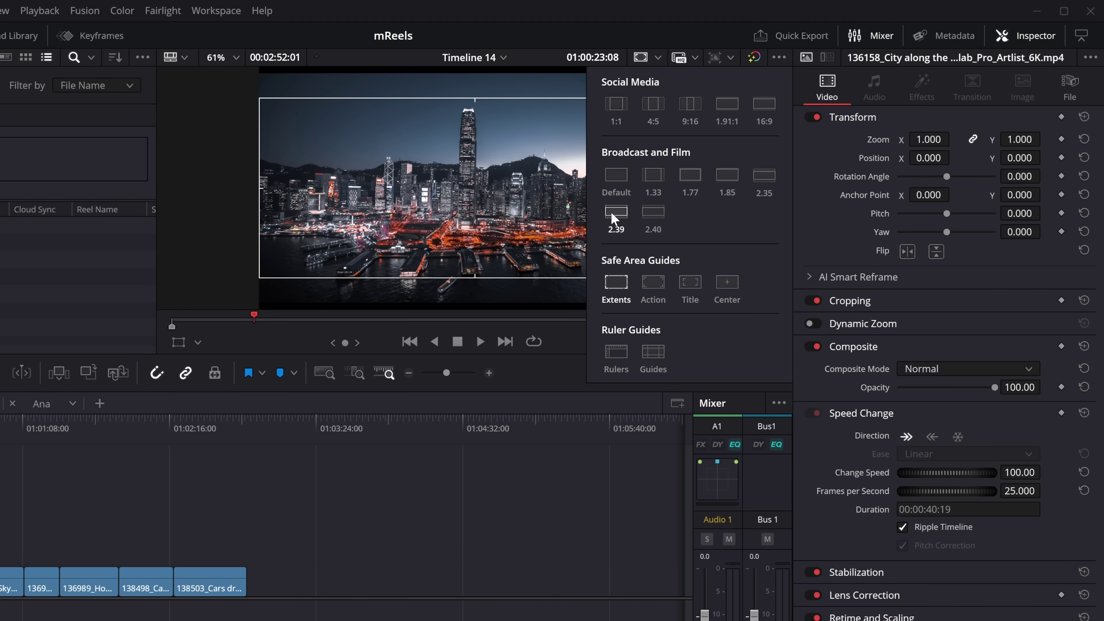
click(654, 215)
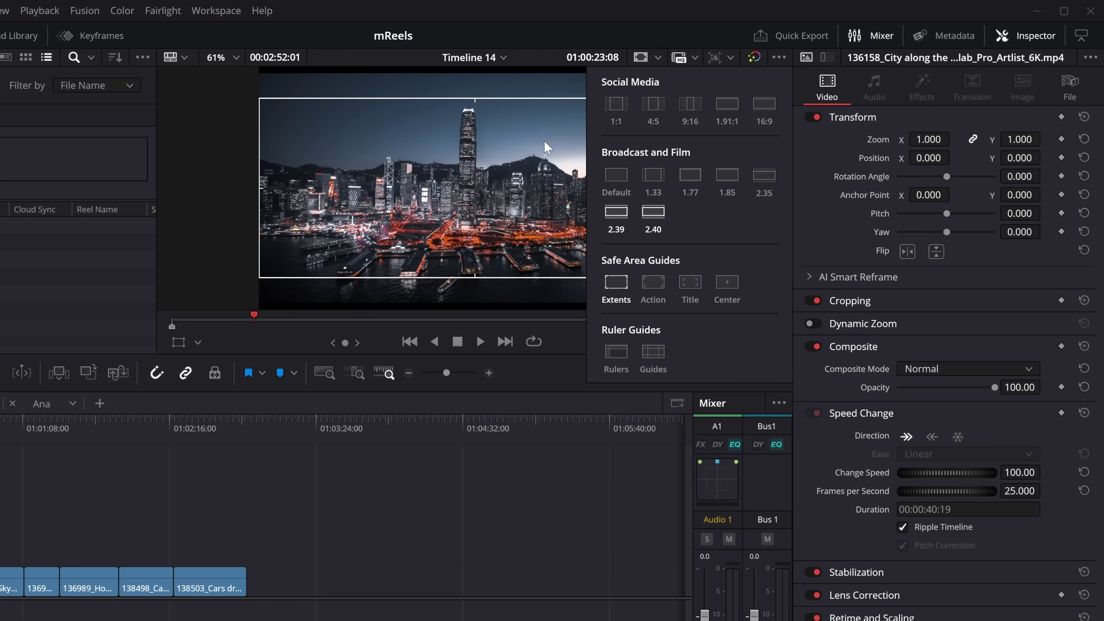
click(621, 213)
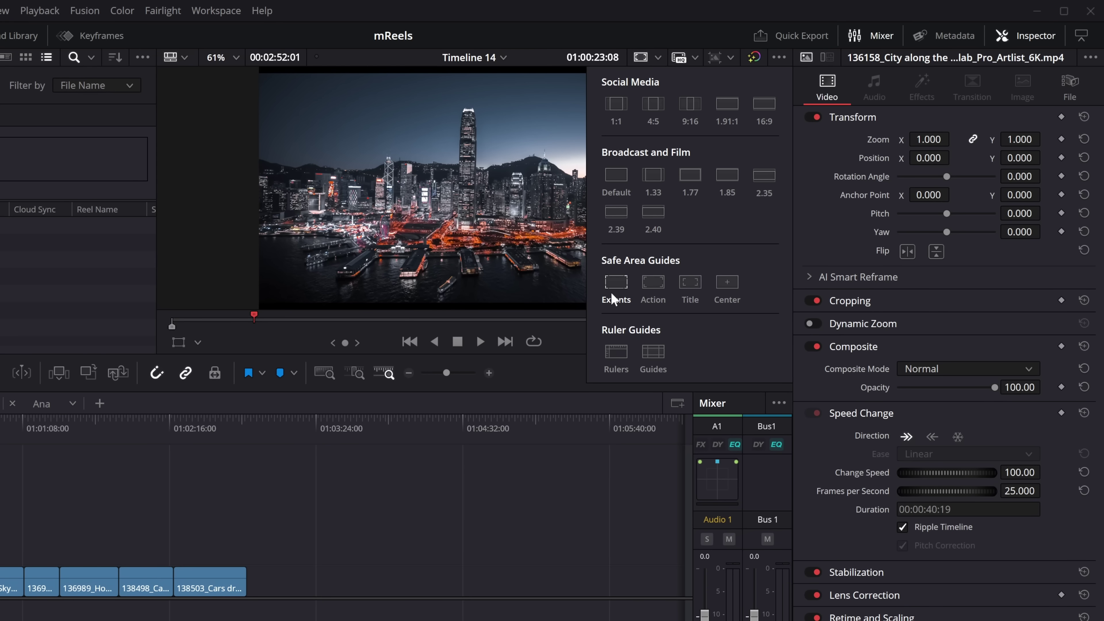
click(693, 108)
click(692, 106)
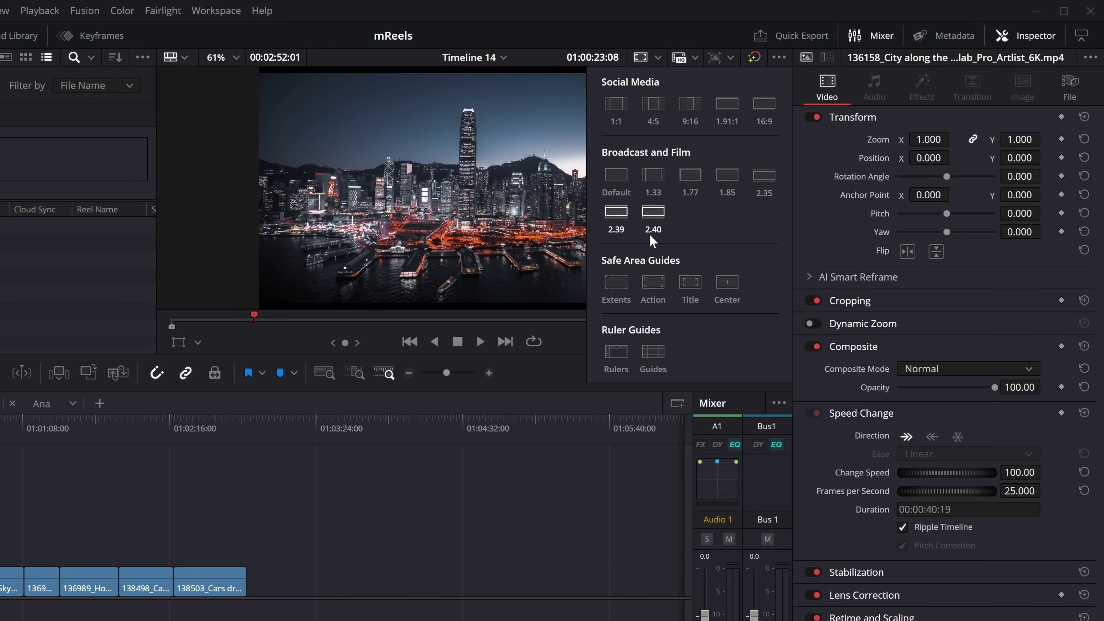
click(618, 284)
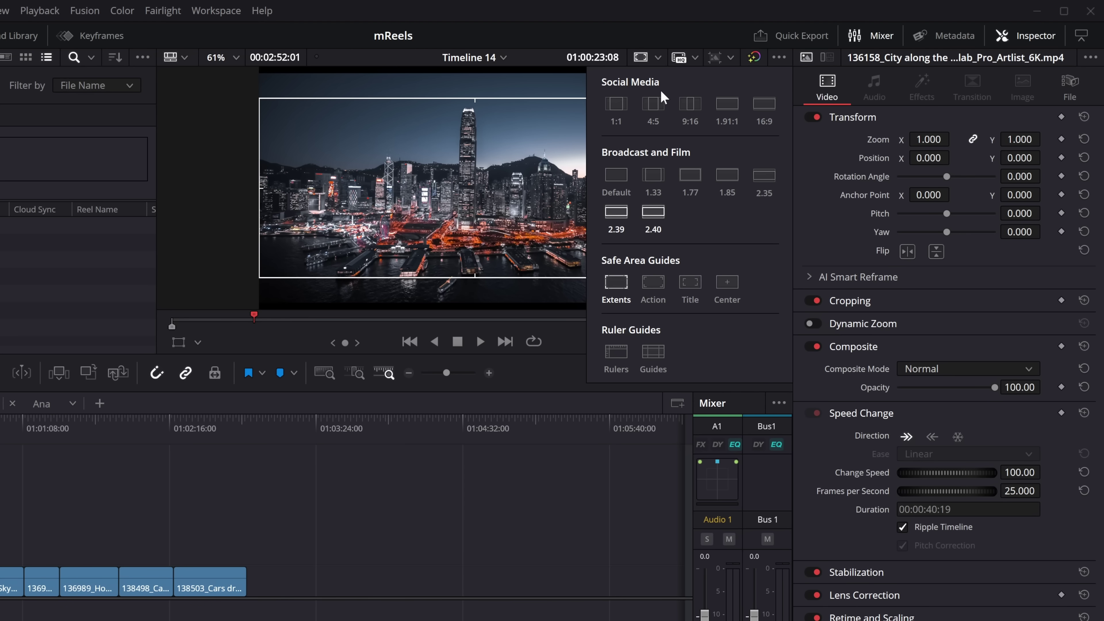
click(616, 212)
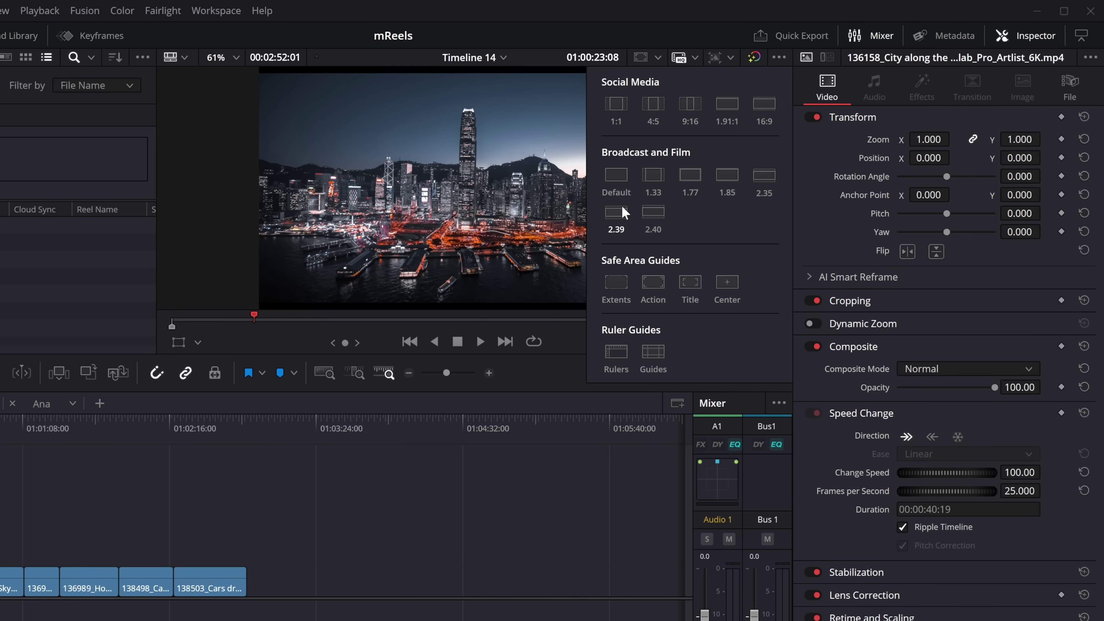
click(652, 215)
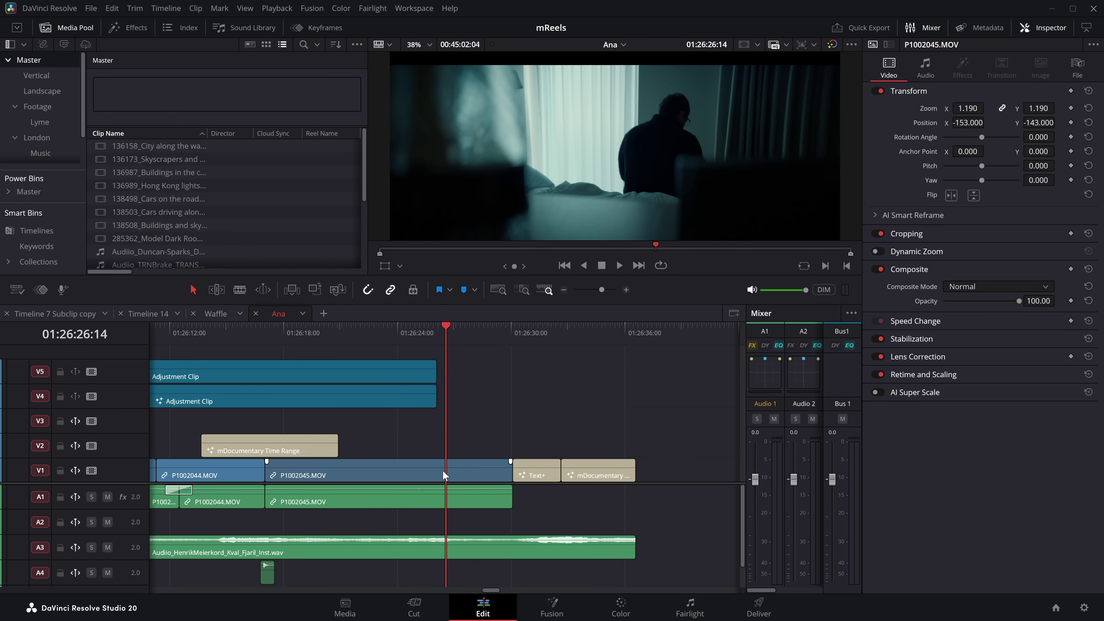
Nudge P1002045.MOV back into place on V1, then select and delete its A1 audio
drag(442, 470, 386, 473)
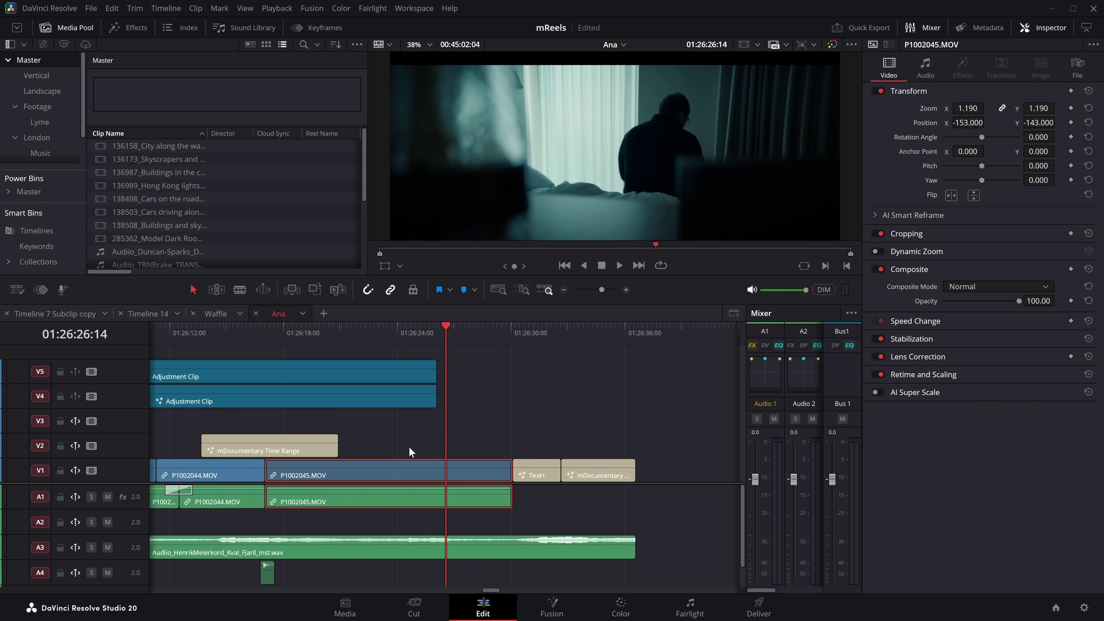
click(385, 506)
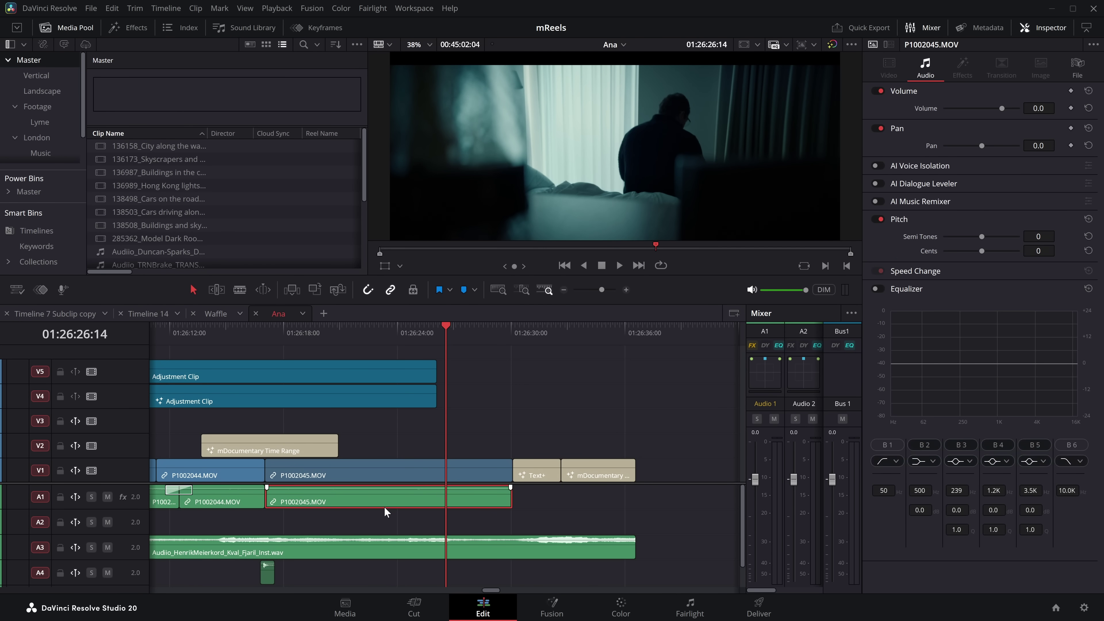
key(Delete)
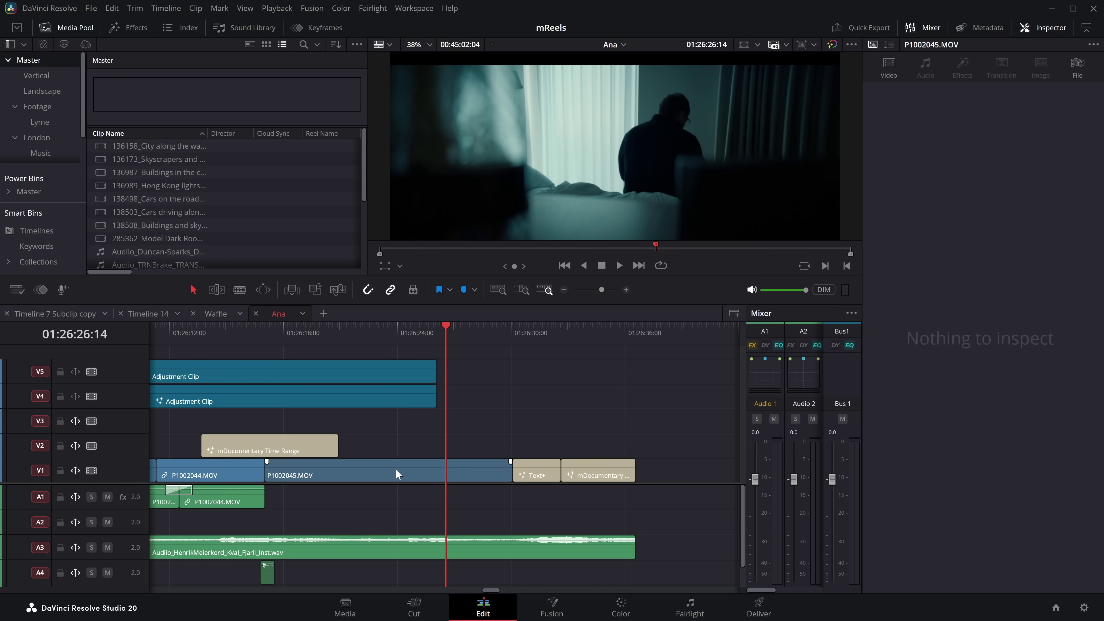
Load P1002045.MOV's matching source frame from V1 and drop the source clip onto the timeline
click(411, 471)
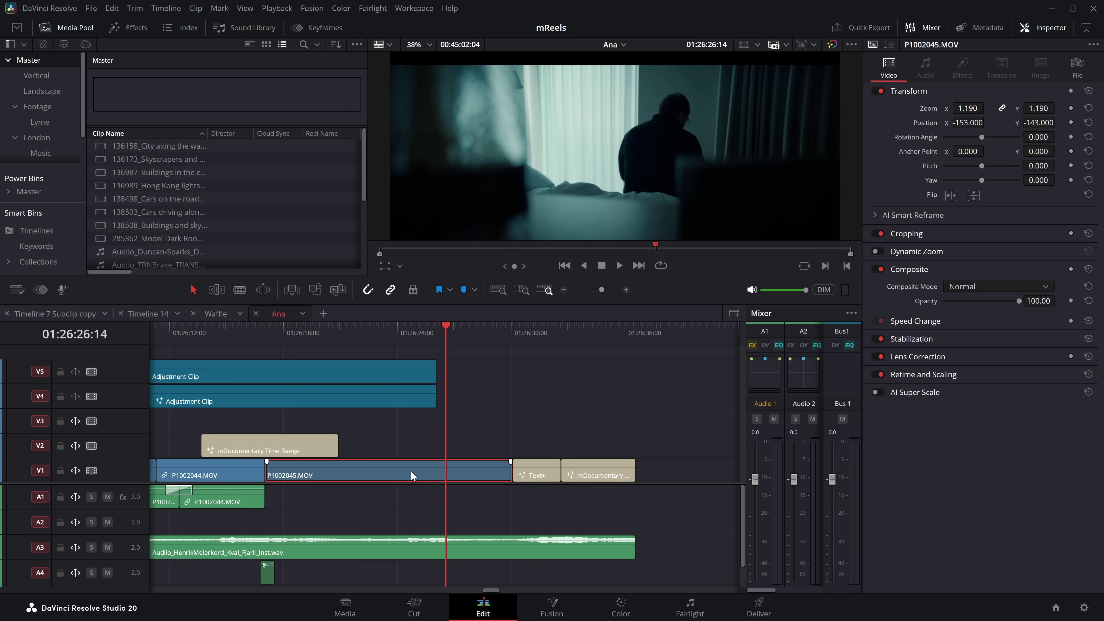
double_click(411, 470)
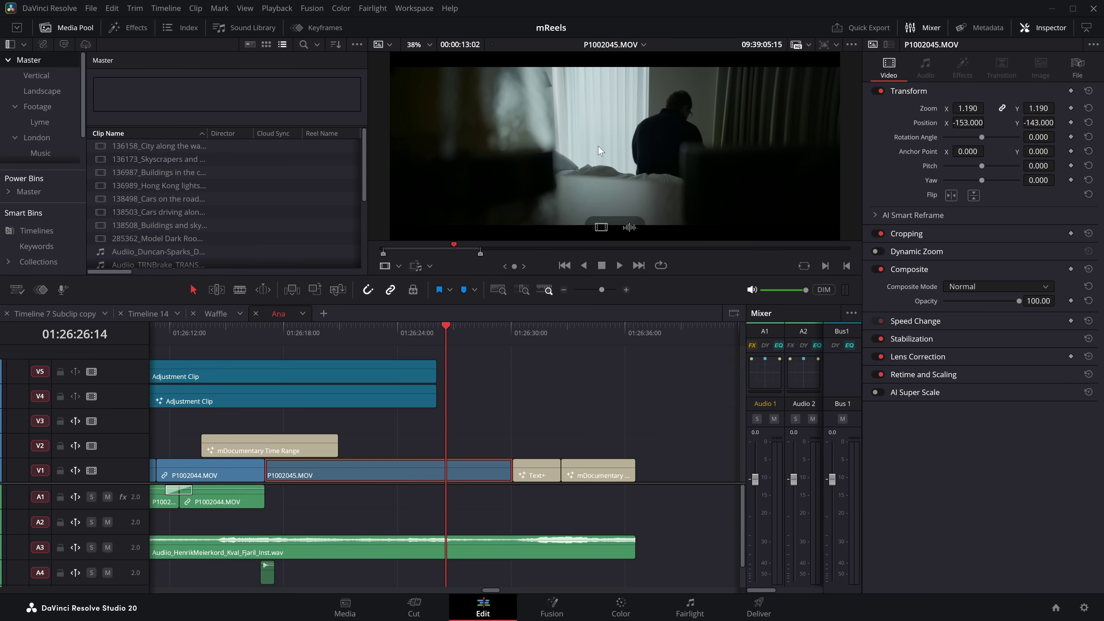
drag(599, 150, 491, 437)
Undo the misplaced drop and reload P1002045.MOV's matching frame in the source viewer
key(ctrl+z)
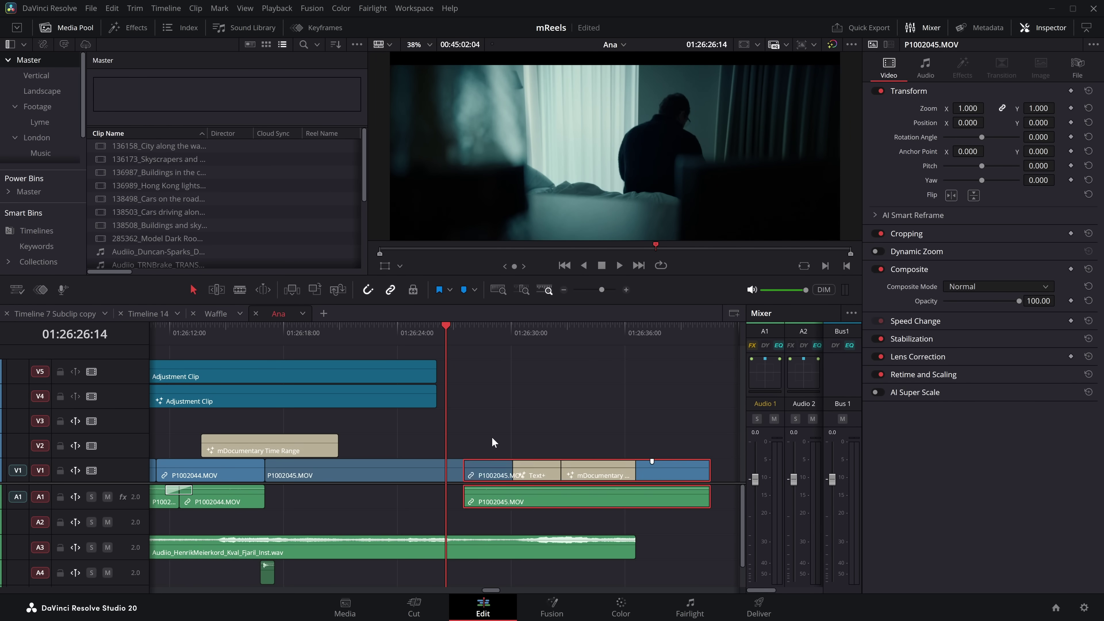
key(ctrl+z)
click(416, 470)
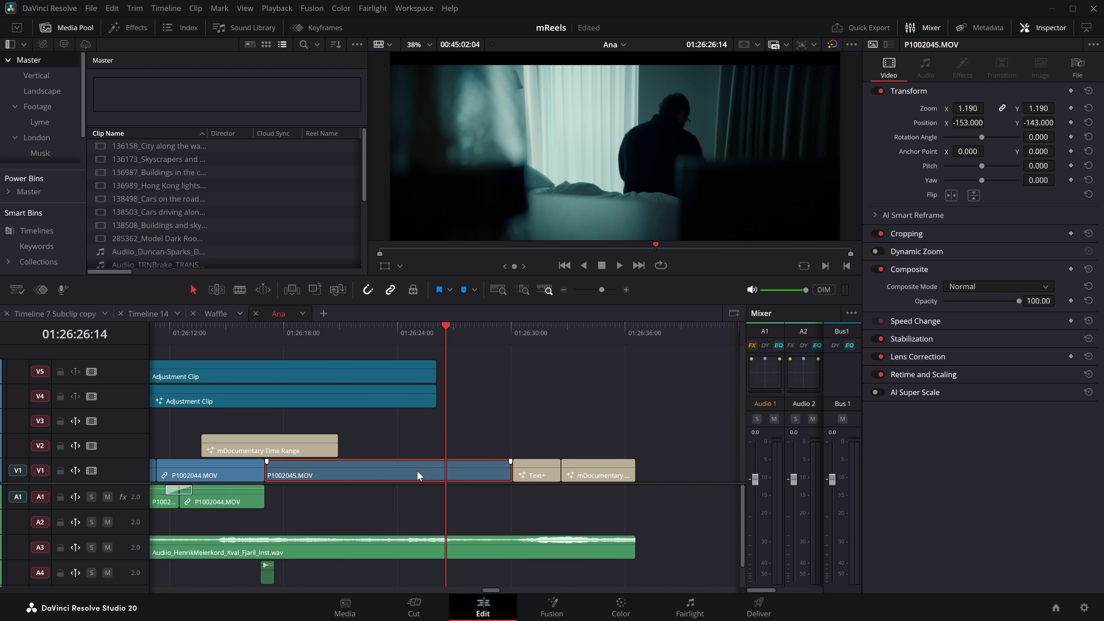
double_click(417, 470)
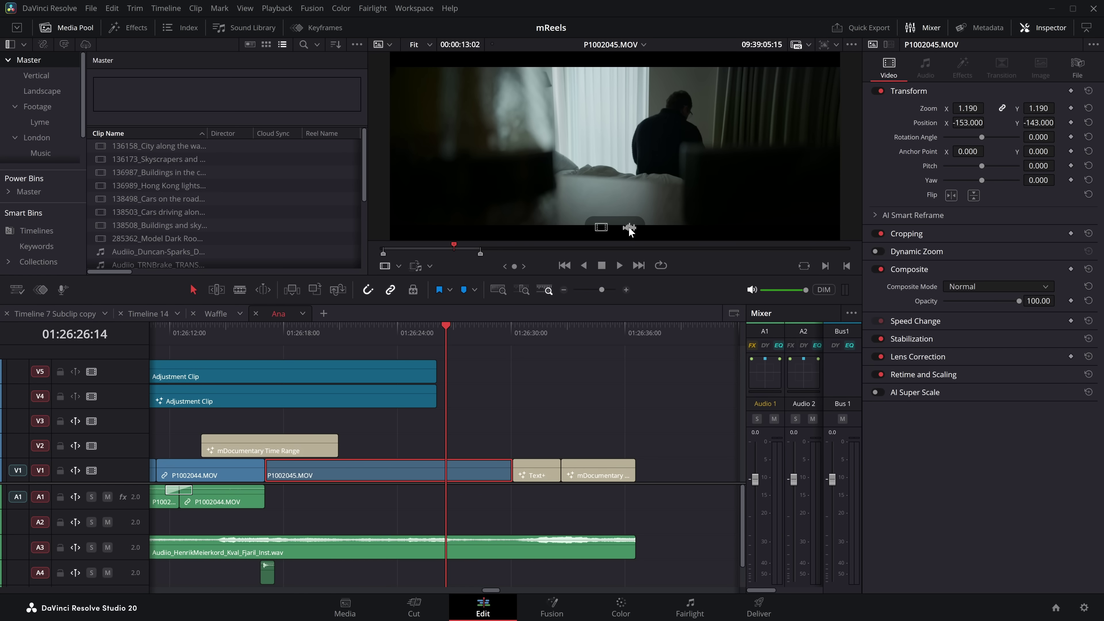
Place only the clip's audio on A1 beneath its V1 video and select both clips
drag(630, 231, 270, 504)
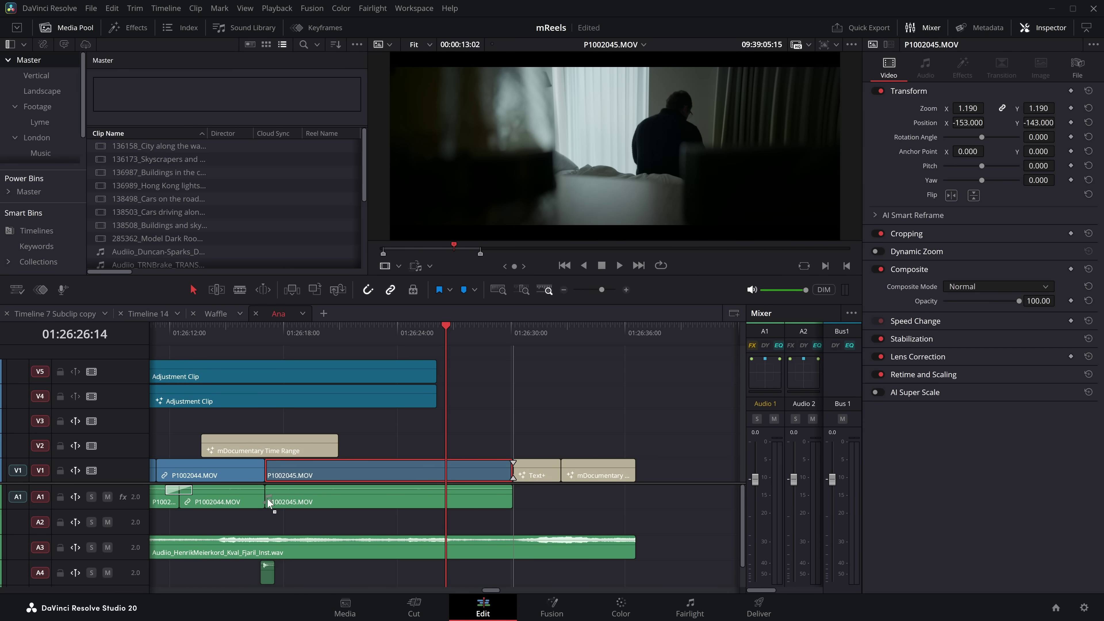
drag(270, 504, 270, 504)
click(452, 500)
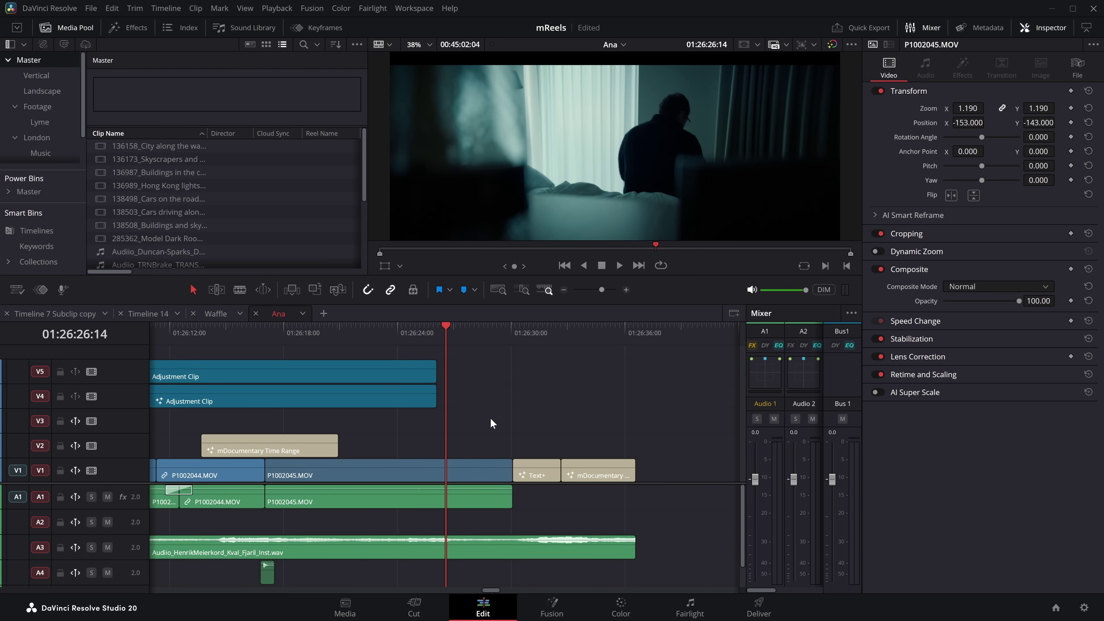
right_click(470, 496)
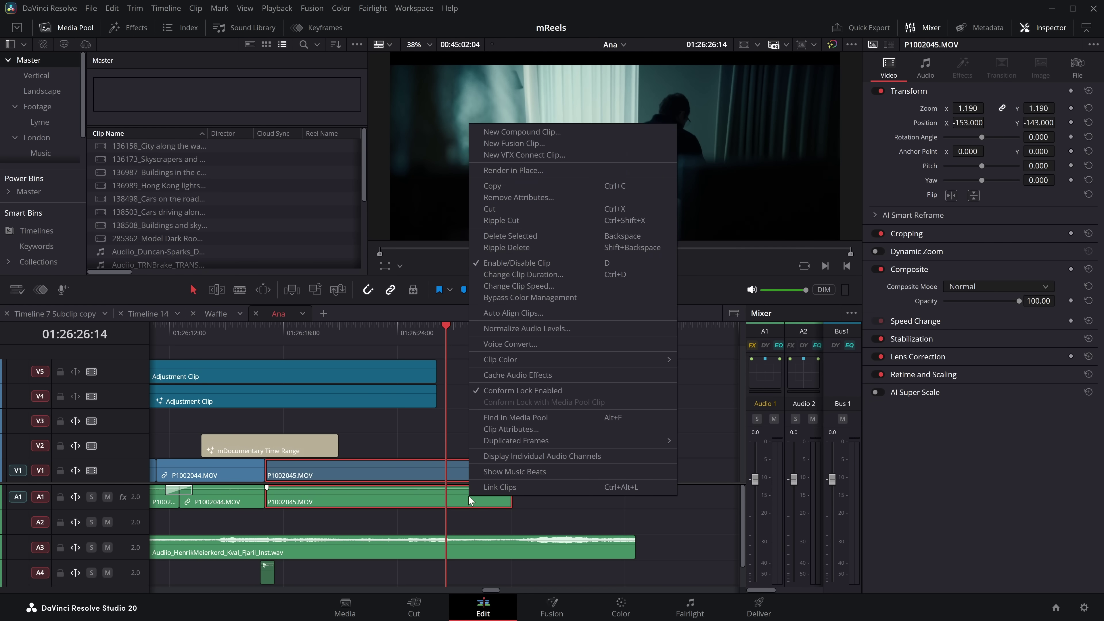
Link the P1002045.MOV video and its restored A1 audio with Link Clips
click(493, 488)
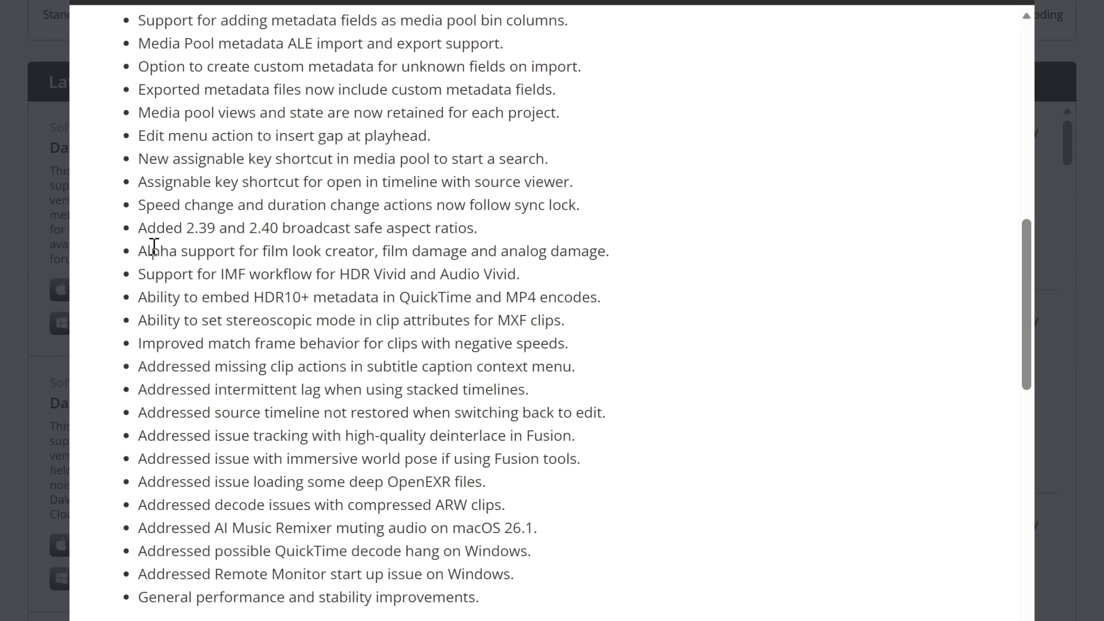
Highlight the IMF, HDR10+ and stereoscopic lines, then the addressed issues and performance improvements
drag(148, 272, 436, 274)
drag(173, 297, 565, 298)
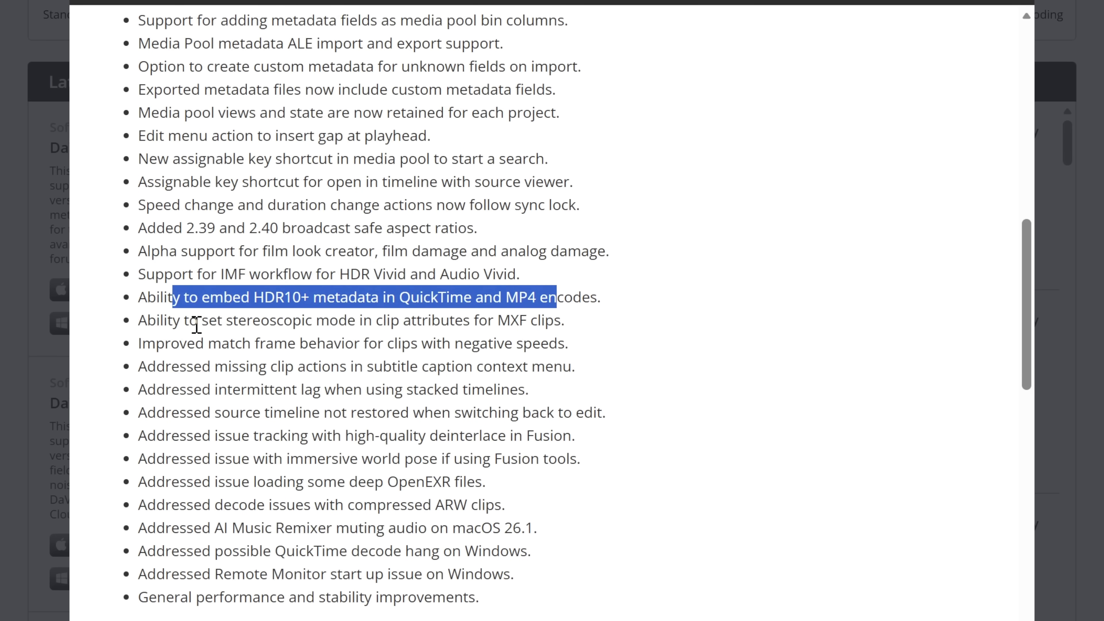
click(191, 324)
drag(192, 324, 414, 326)
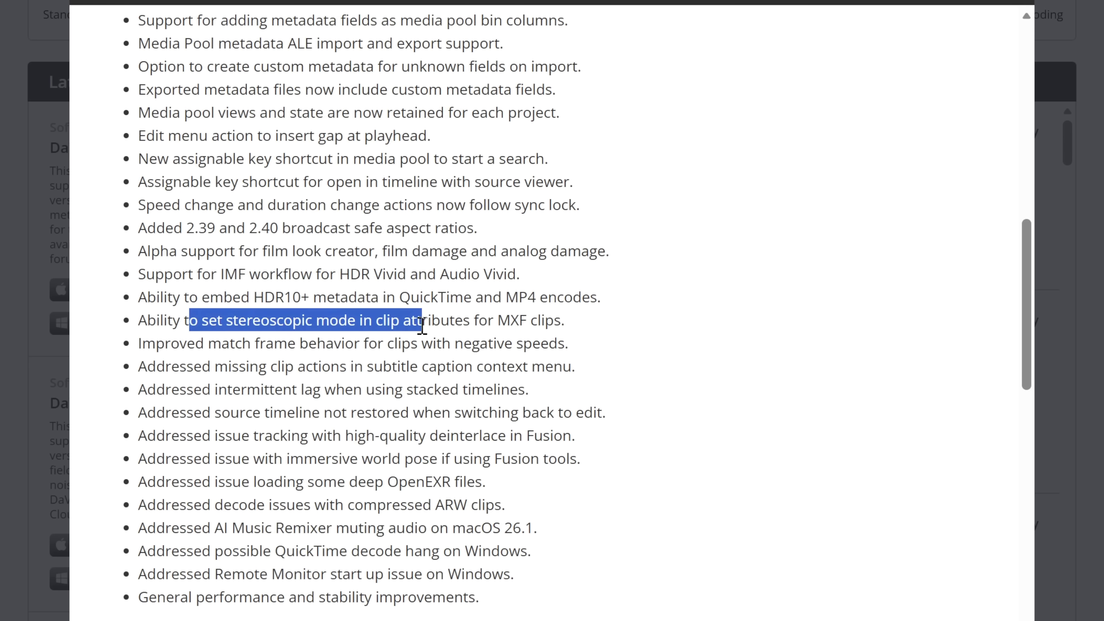
drag(146, 368, 488, 553)
drag(149, 597, 481, 600)
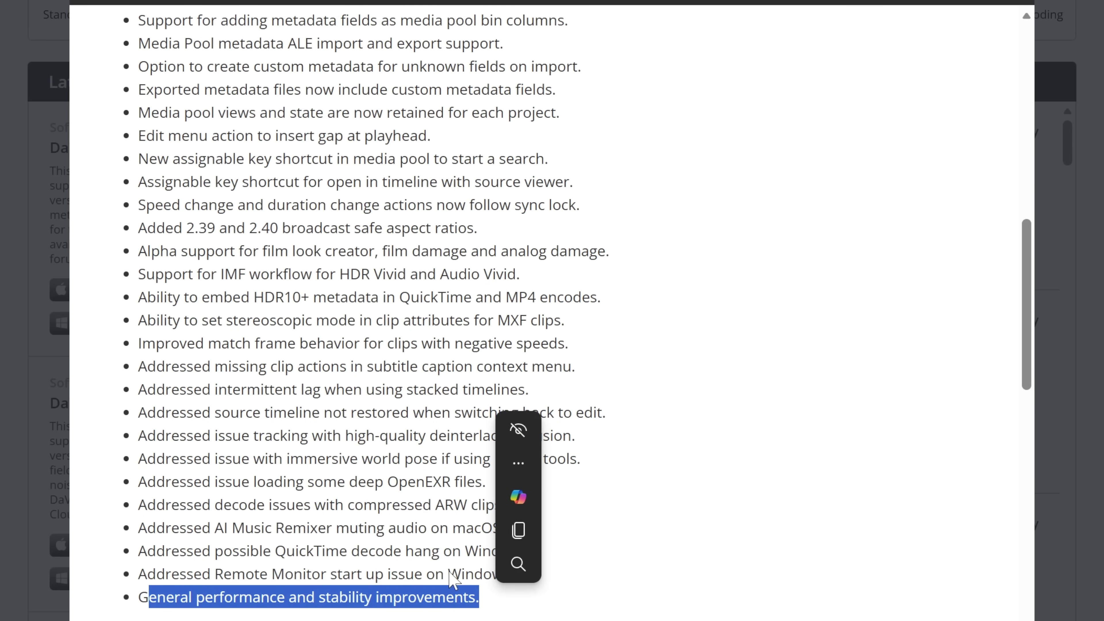